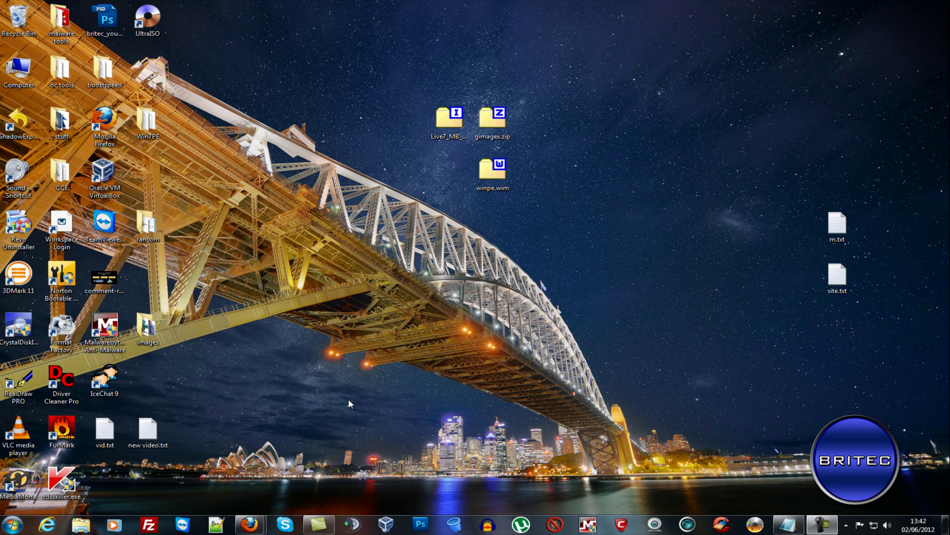
# Step: Open the winpe.wim file on the desktop as an archive in 7-Zip
pyautogui.click(493, 174)
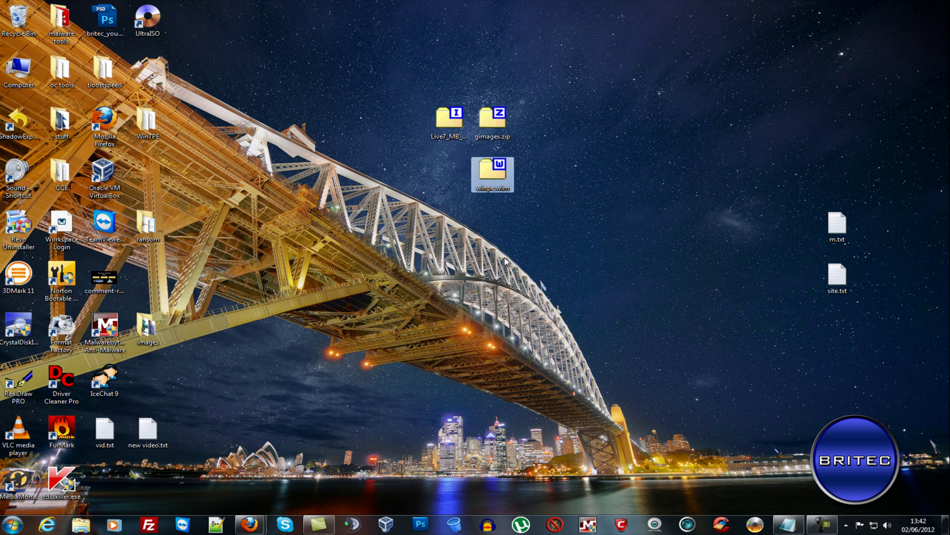
pyautogui.moveTo(496, 173)
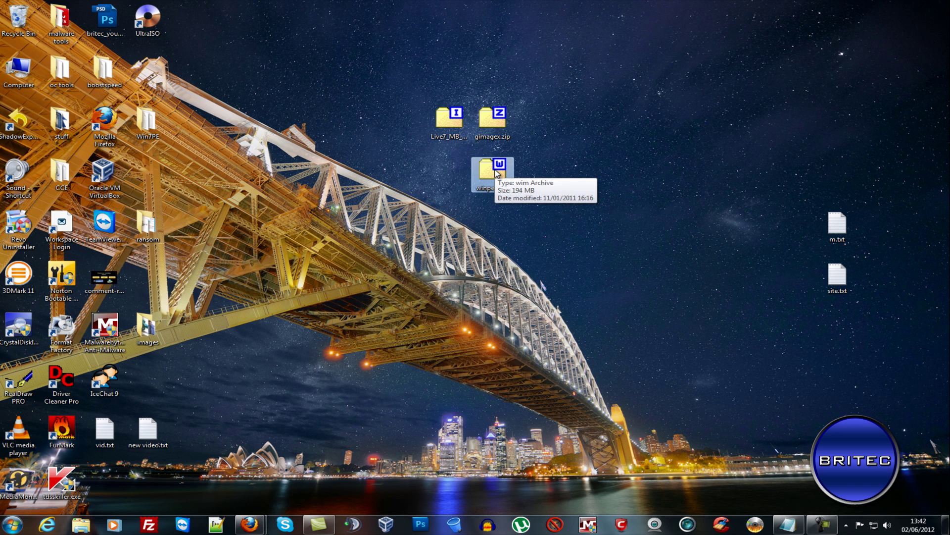
pyautogui.rightClick(497, 173)
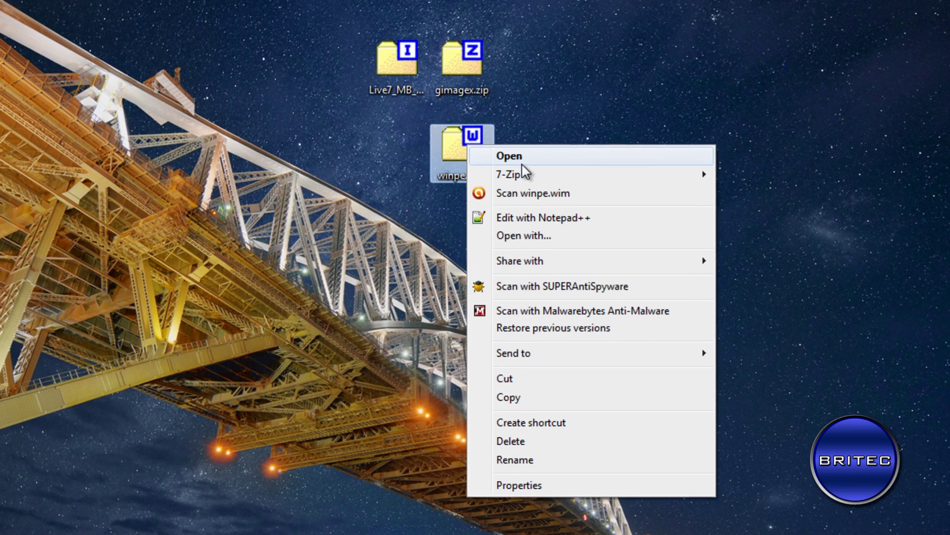
pyautogui.moveTo(526, 176)
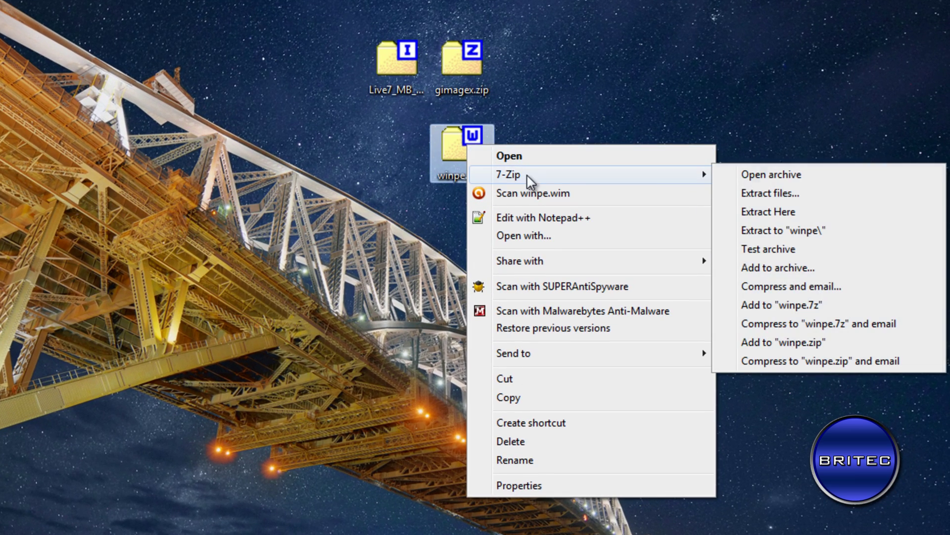
pyautogui.click(767, 175)
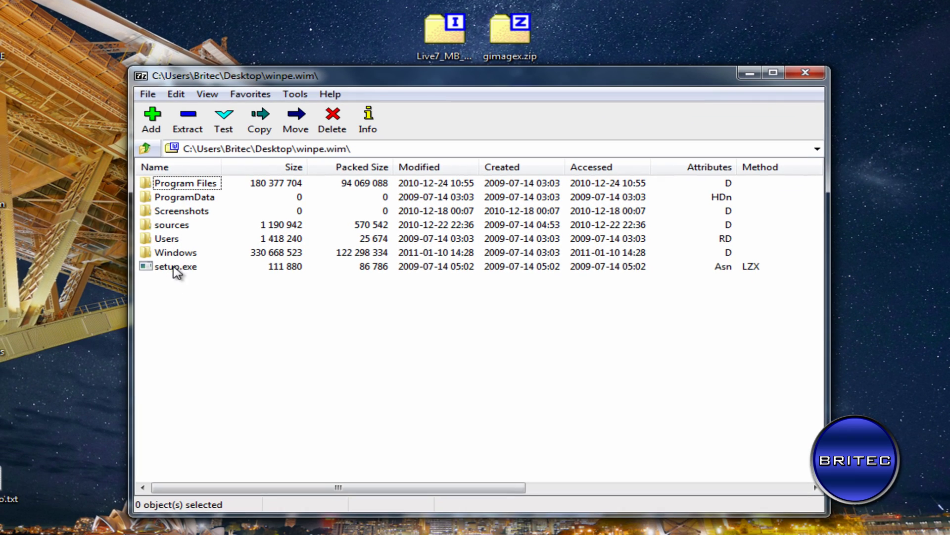
# Step: Extract setup.exe from winpe.wim to the desktop and copy it back into the archive, approving the file copy
pyautogui.moveTo(176, 267); pyautogui.dragTo(109, 418)
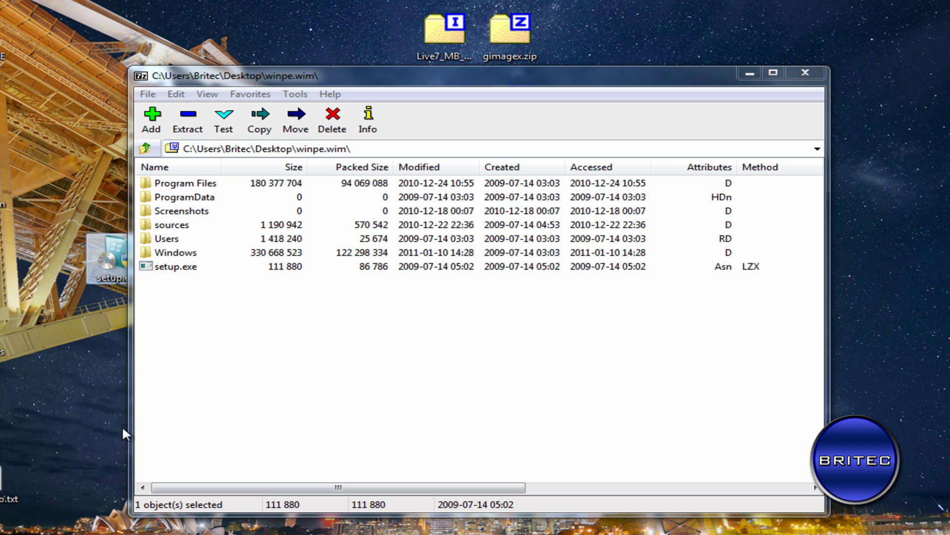
pyautogui.moveTo(109, 270); pyautogui.dragTo(203, 305)
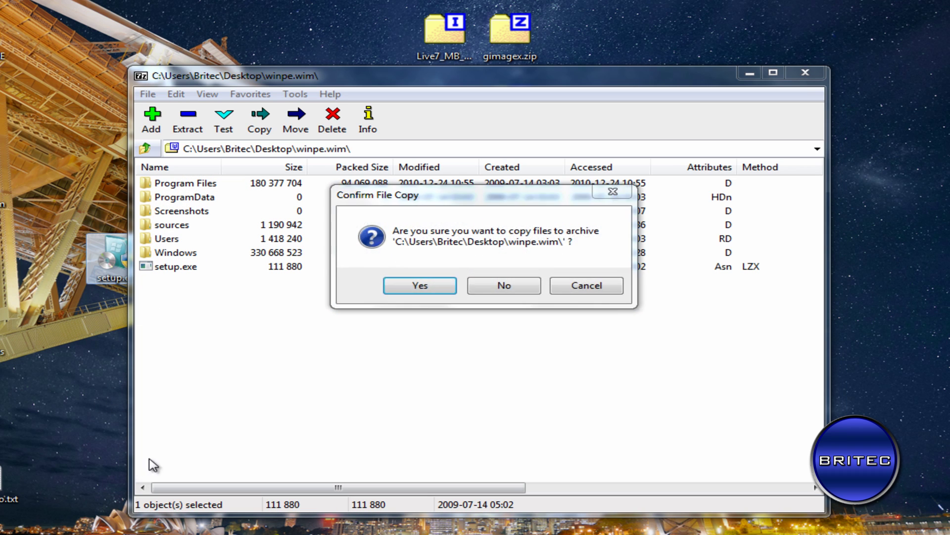
pyautogui.click(420, 287)
pyautogui.press('Return')
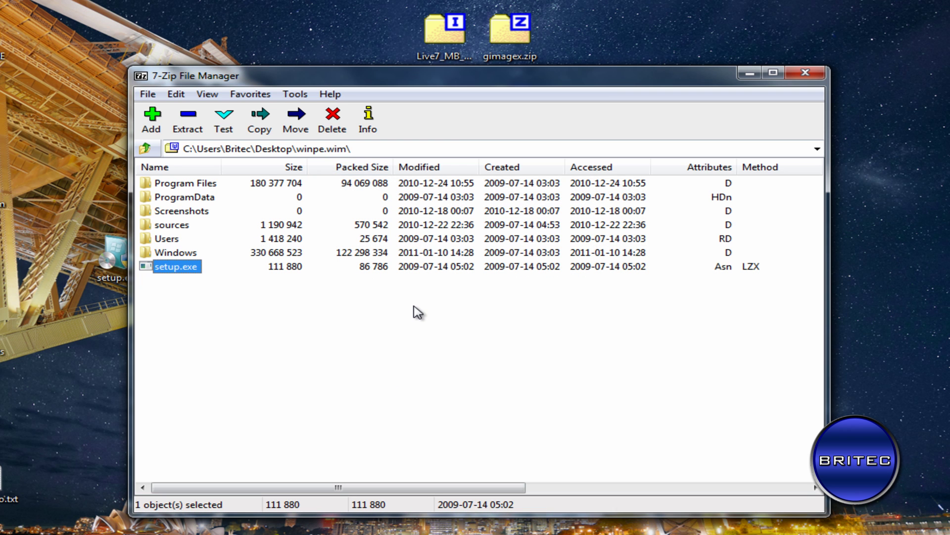
# Step: Close the winpe.wim archive and delete the extracted setup.exe from the desktop
pyautogui.click(806, 72)
pyautogui.rightClick(113, 265)
pyautogui.click(213, 216)
pyautogui.click(537, 299)
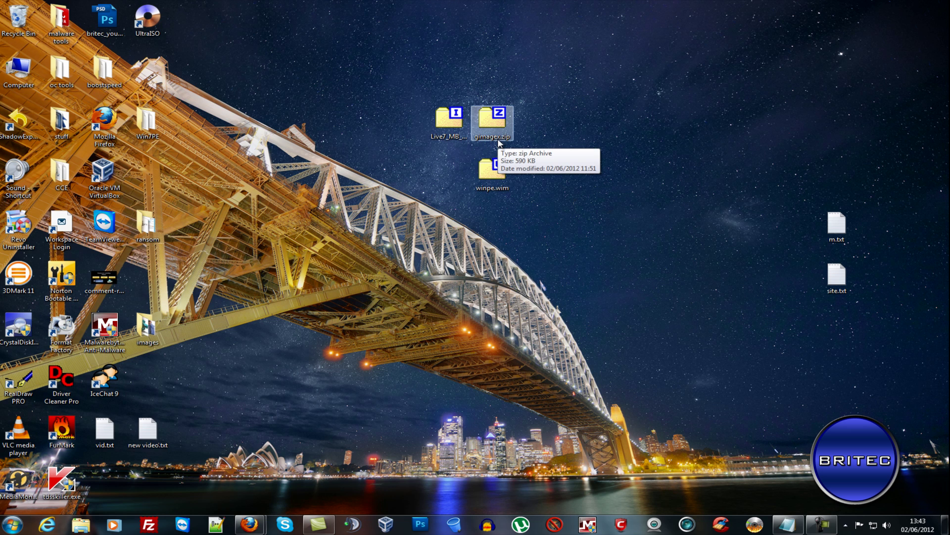
# Step: Switch to Firefox to view the AutoIt GImageX page, check its gimagex.zip download offer without saving, and minimize the window
pyautogui.click(312, 458)
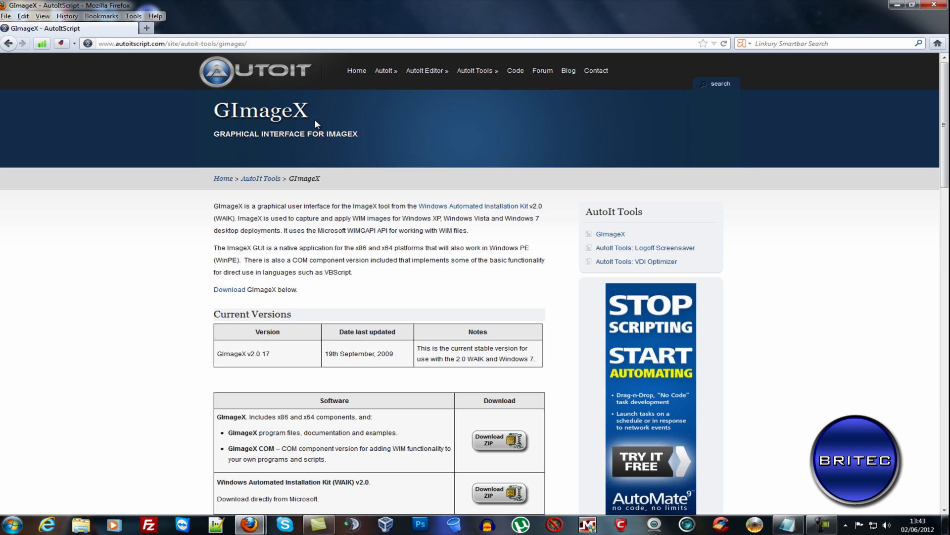
pyautogui.click(499, 448)
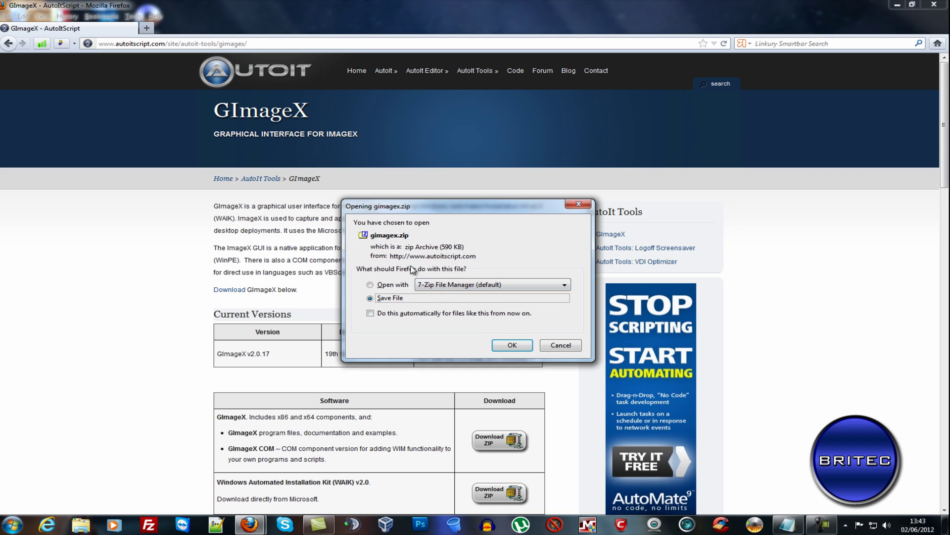
pyautogui.click(574, 348)
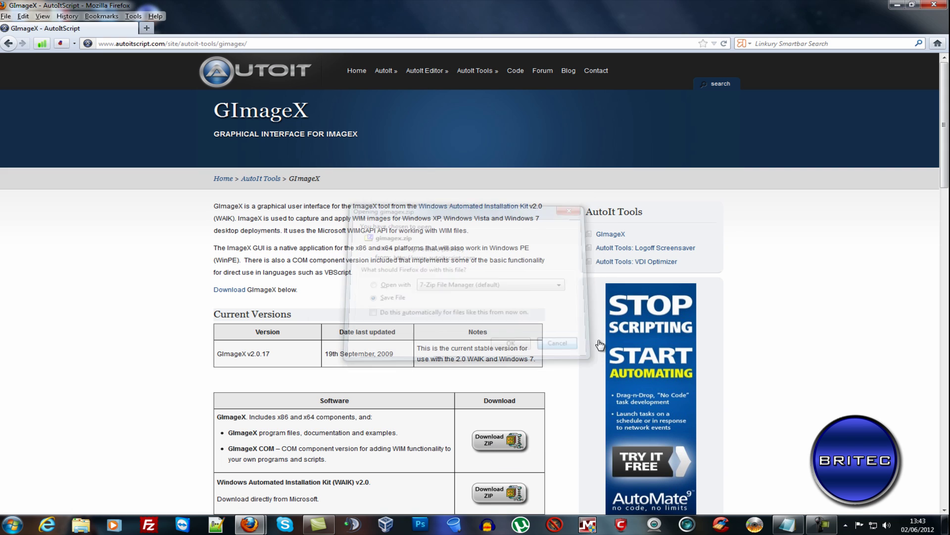
pyautogui.click(898, 8)
# Step: View the Microsoft Download Center page for the Windows Automated Installation Kit (AIK) for Windows 7, then minimize it
pyautogui.moveTo(250, 524)
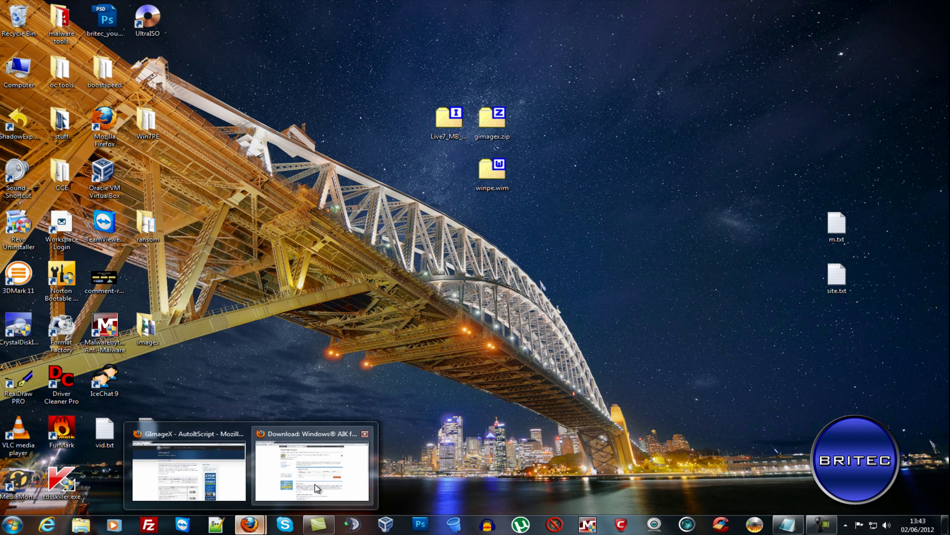
pyautogui.click(310, 462)
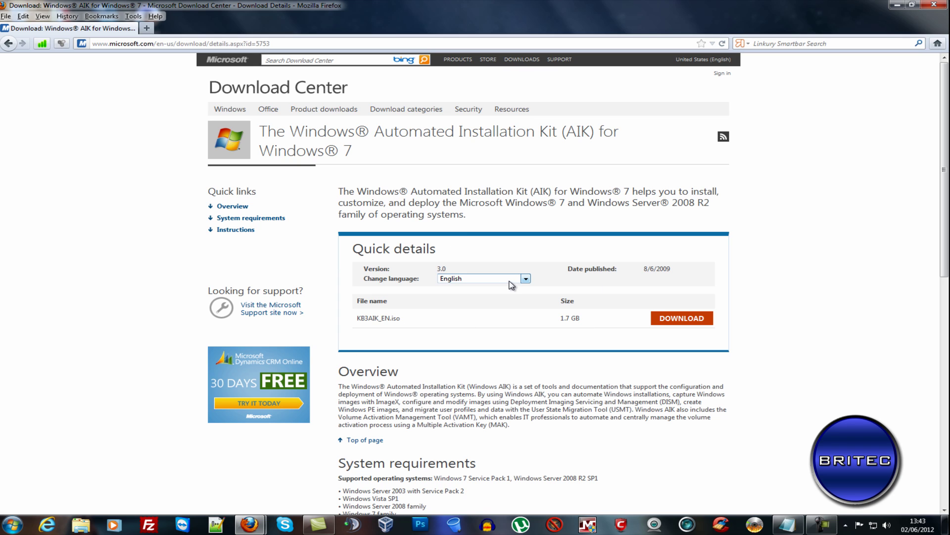
pyautogui.click(899, 6)
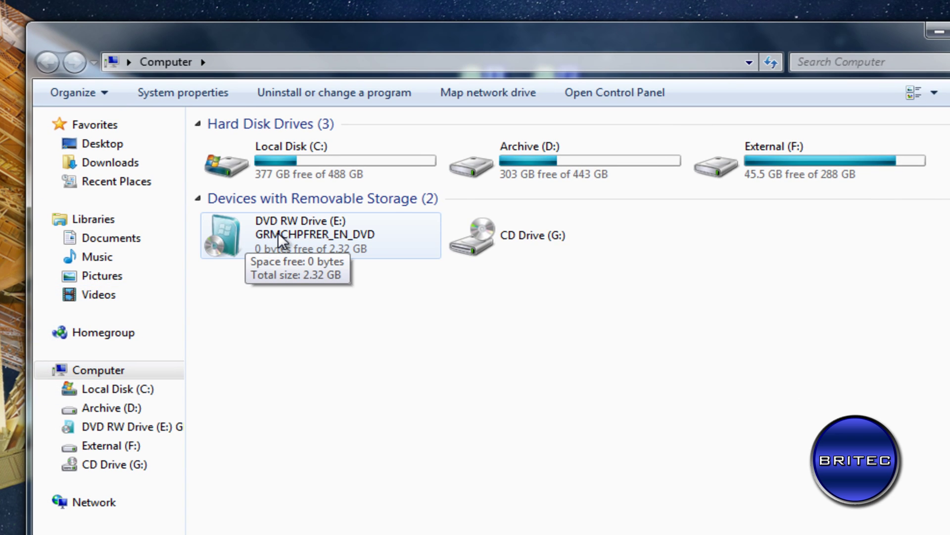
# Step: Browse the Windows DVD in drive E: and locate install.wim in its sources folder
pyautogui.rightClick(278, 232)
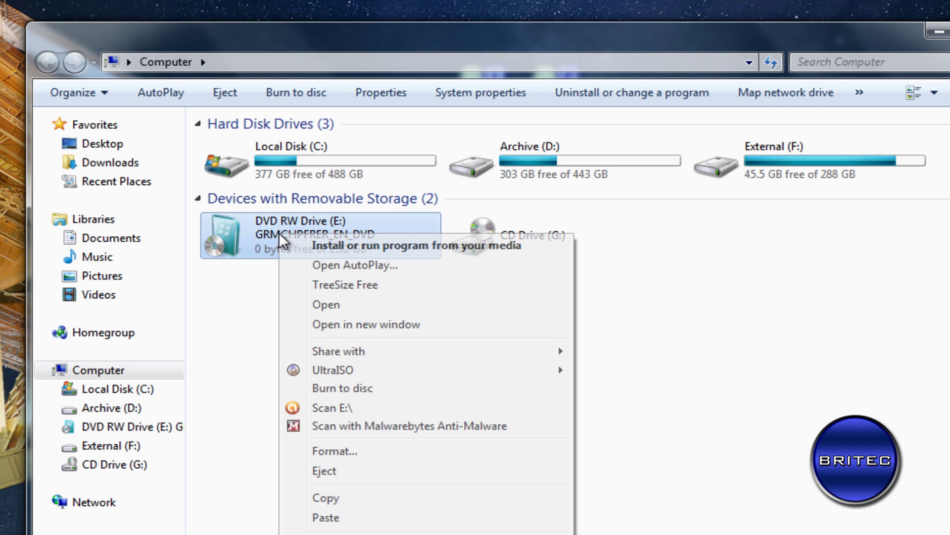
pyautogui.click(327, 304)
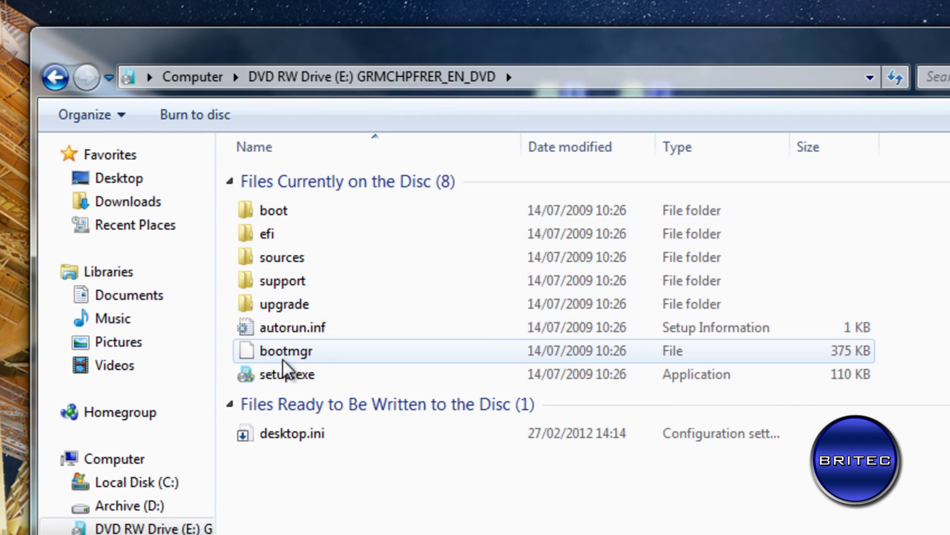
pyautogui.doubleClick(280, 264)
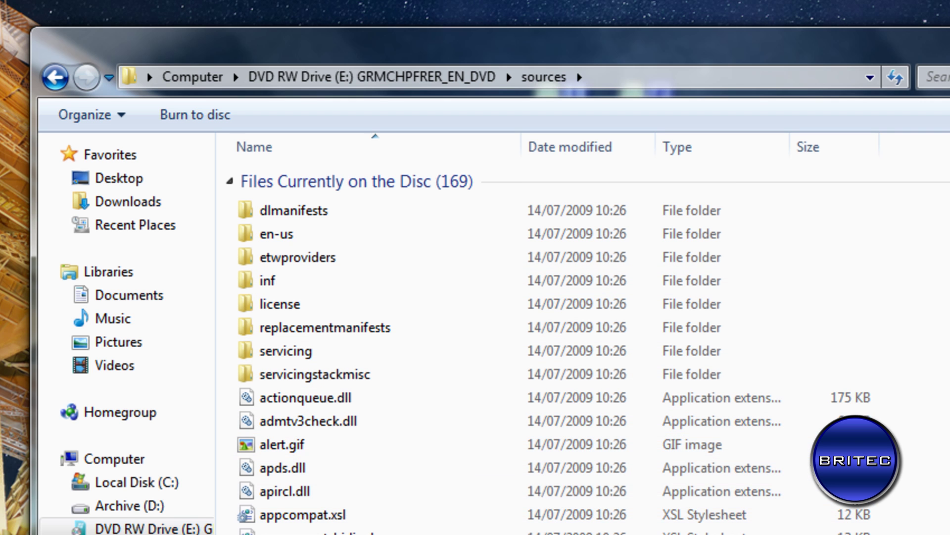
pyautogui.scroll(-15, 545, 347)
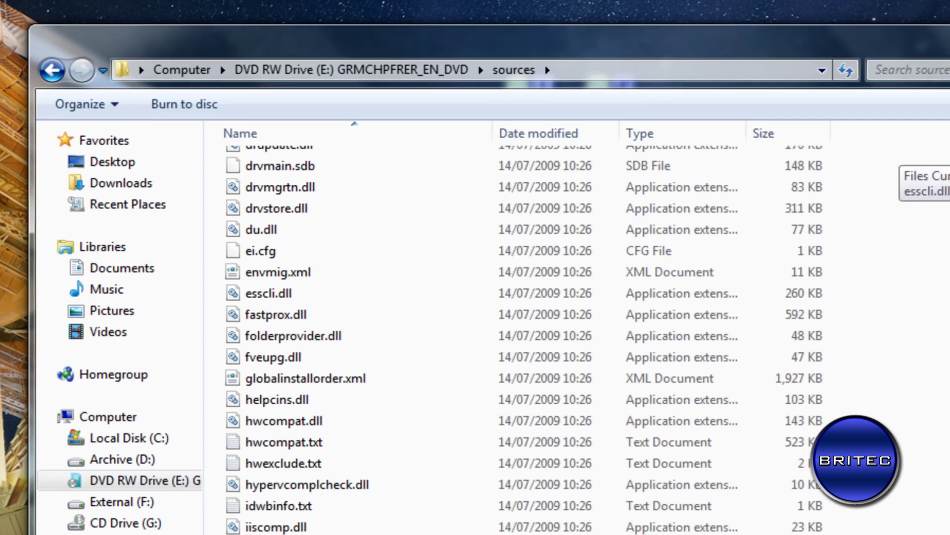
pyautogui.scroll(-1, 495, 321)
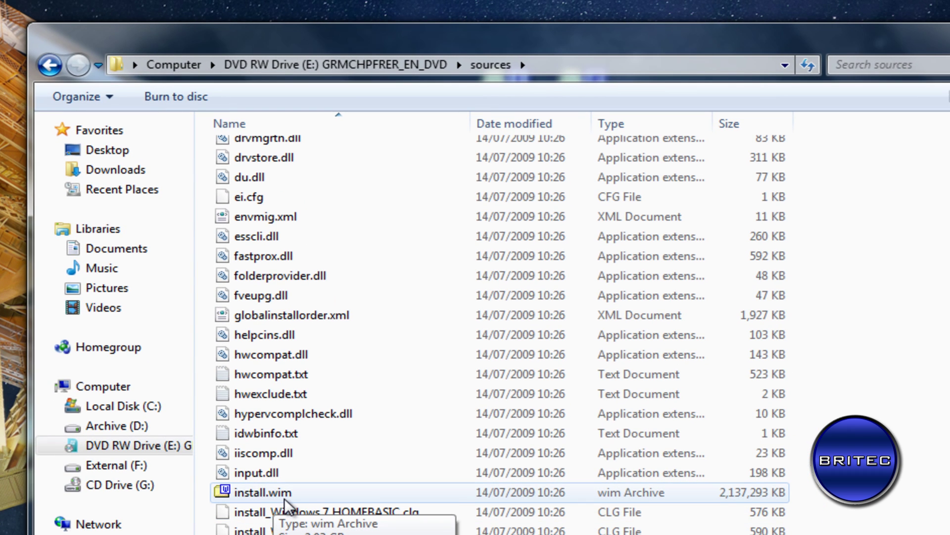
pyautogui.click(255, 491)
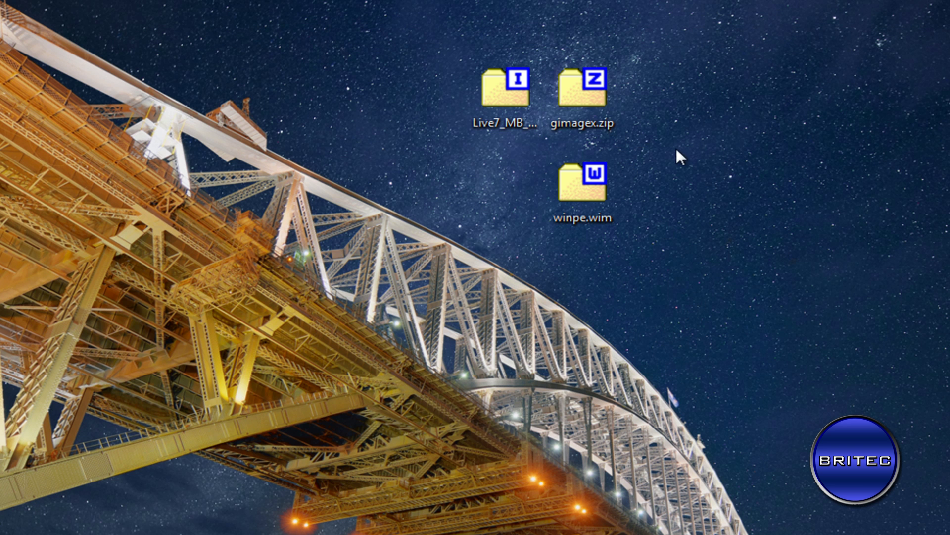
# Step: Extract the install folder from gimagex.zip to the desktop with 7-Zip and place it beside the other archive files
pyautogui.click(571, 96)
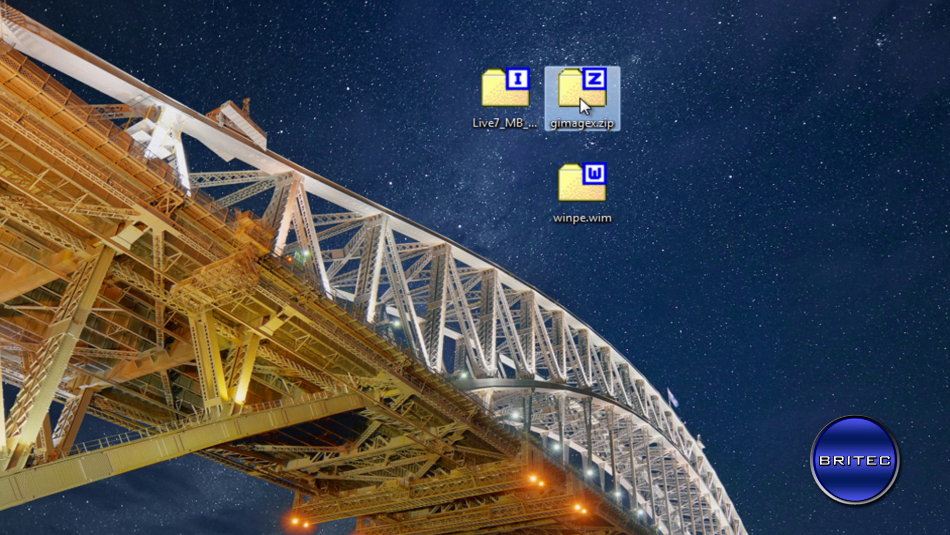
pyautogui.rightClick(580, 97)
pyautogui.moveTo(643, 129)
pyautogui.click(921, 129)
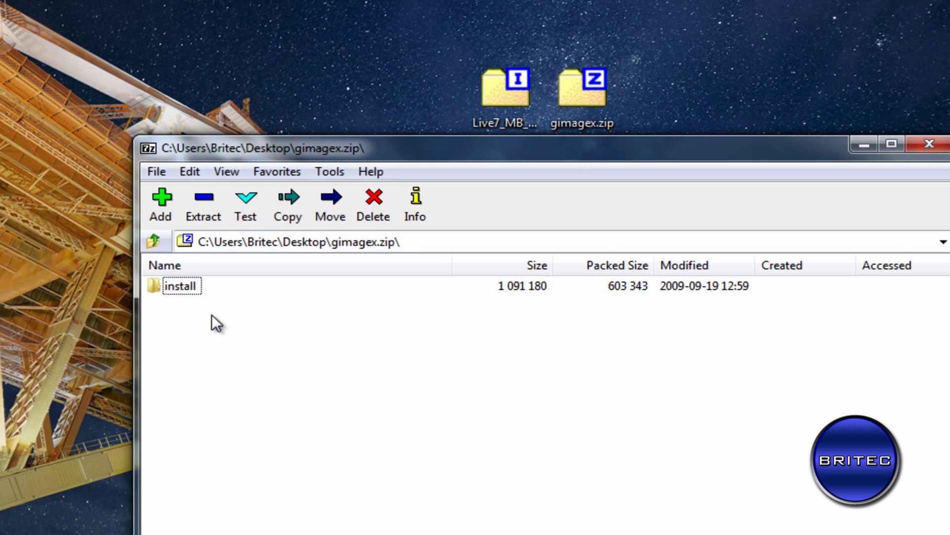
pyautogui.moveTo(185, 287); pyautogui.dragTo(303, 82)
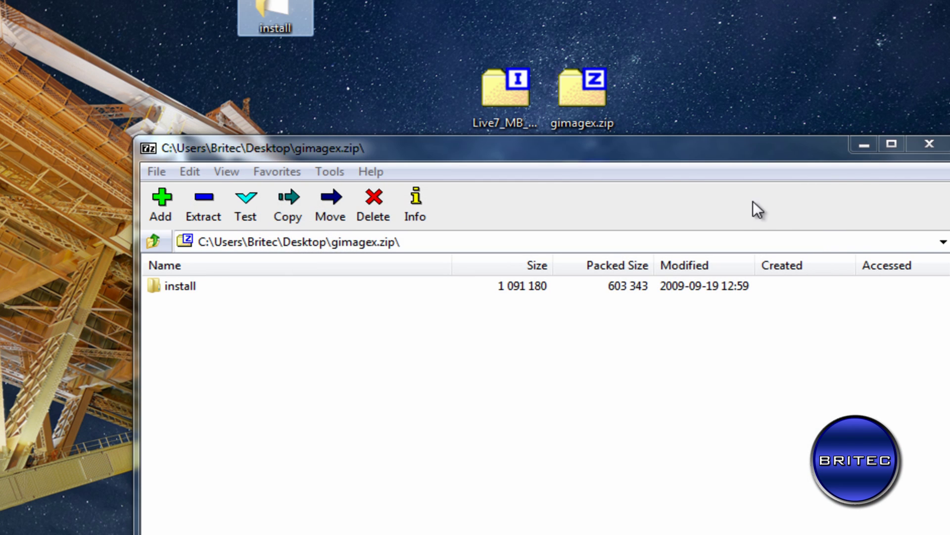
pyautogui.click(930, 144)
pyautogui.moveTo(275, 12); pyautogui.dragTo(361, 124)
pyautogui.click(372, 183)
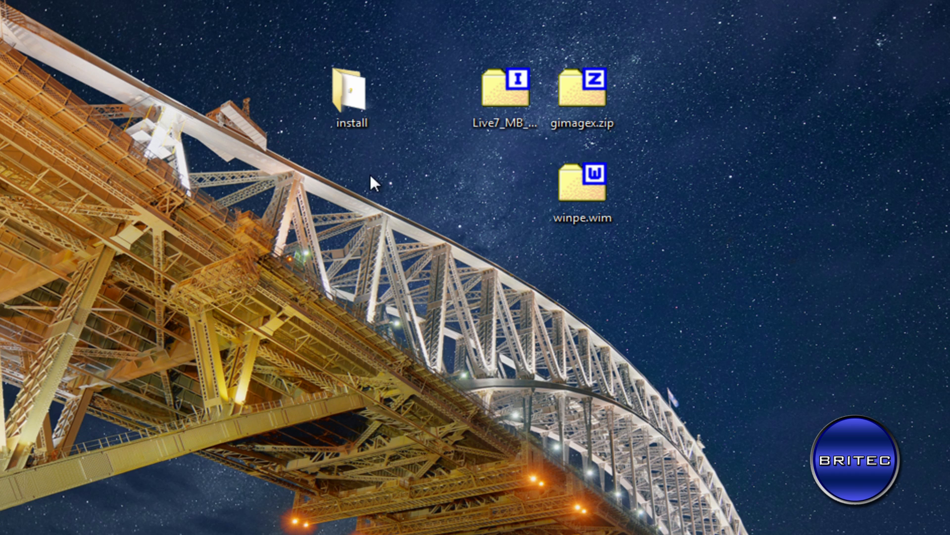
# Step: Copy gimagex.exe from the x64 subfolder of the extracted install folder
pyautogui.doubleClick(354, 102)
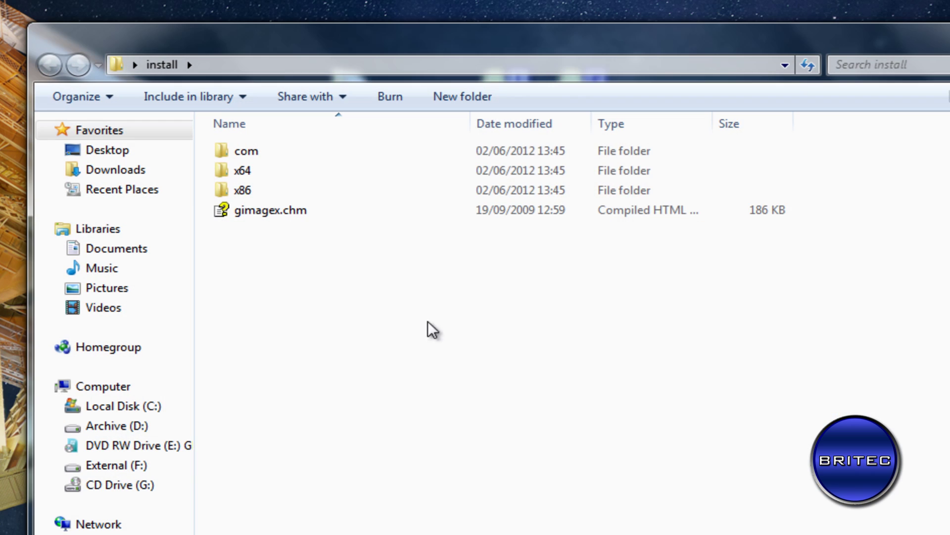
pyautogui.doubleClick(248, 172)
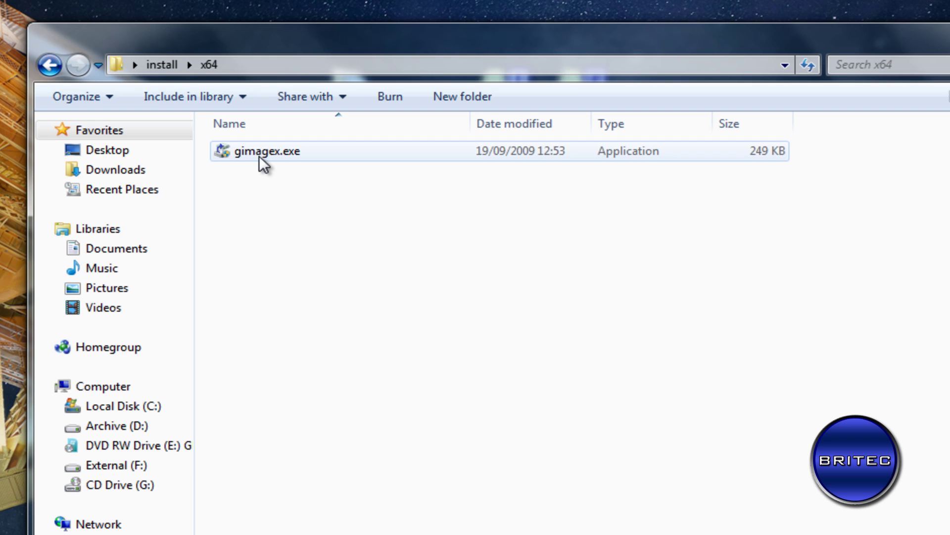
pyautogui.rightClick(260, 154)
pyautogui.click(313, 499)
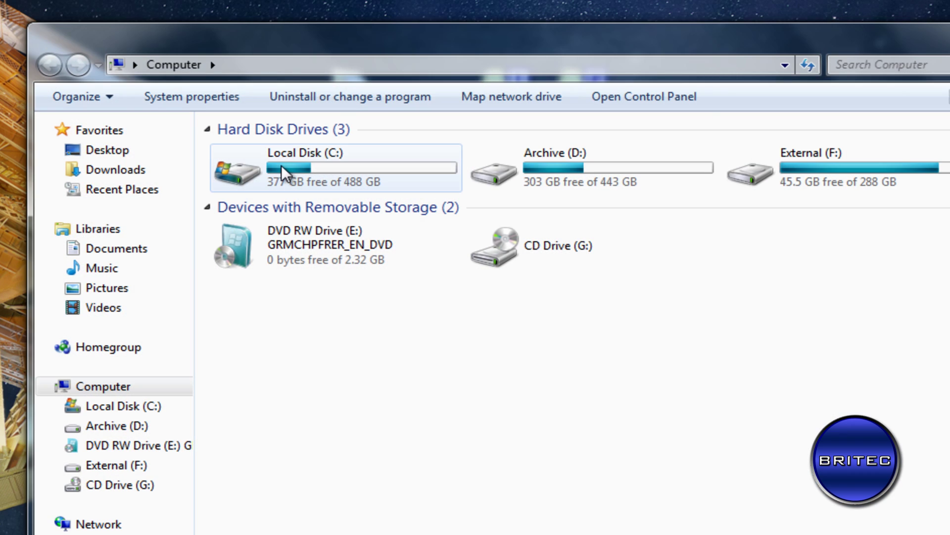
# Step: Paste gimagex.exe into the root of Local Disk (C:), granting administrator permission
pyautogui.doubleClick(282, 165)
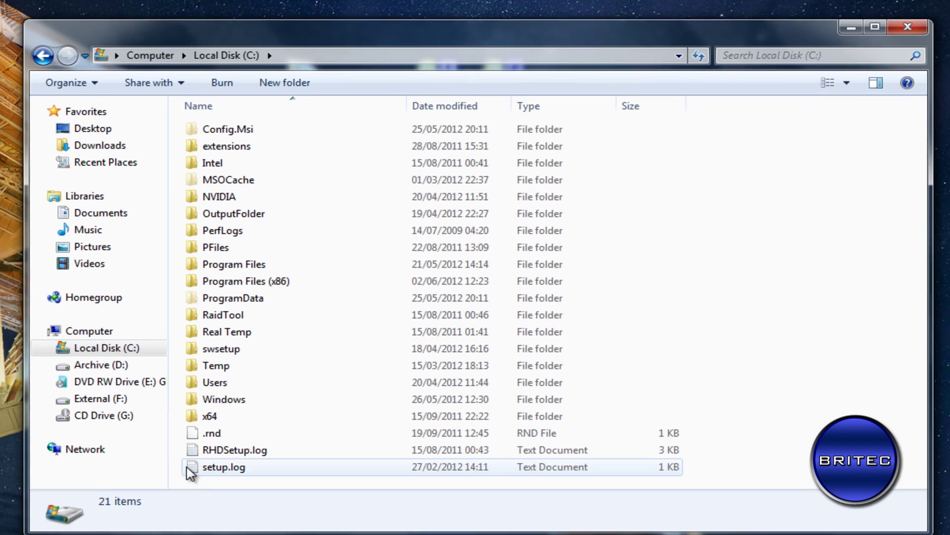
pyautogui.rightClick(171, 456)
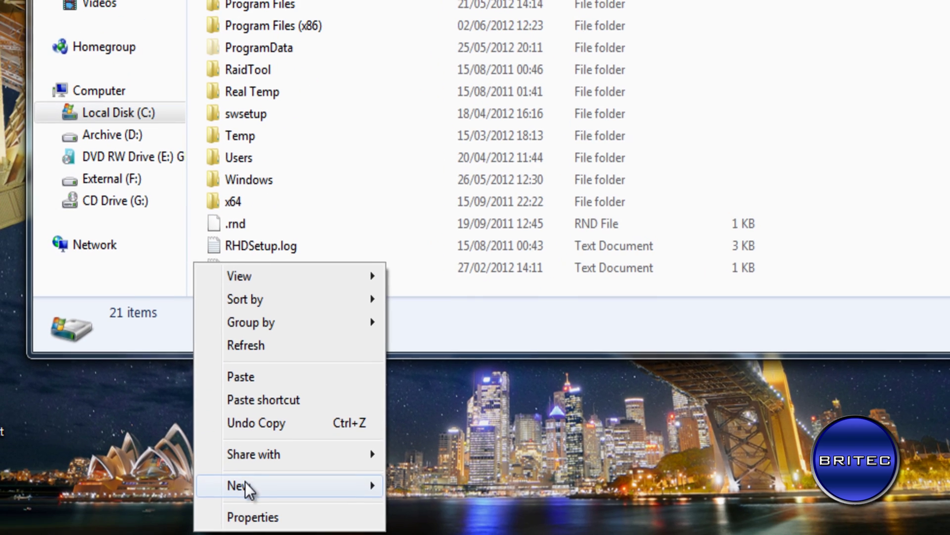
pyautogui.click(245, 378)
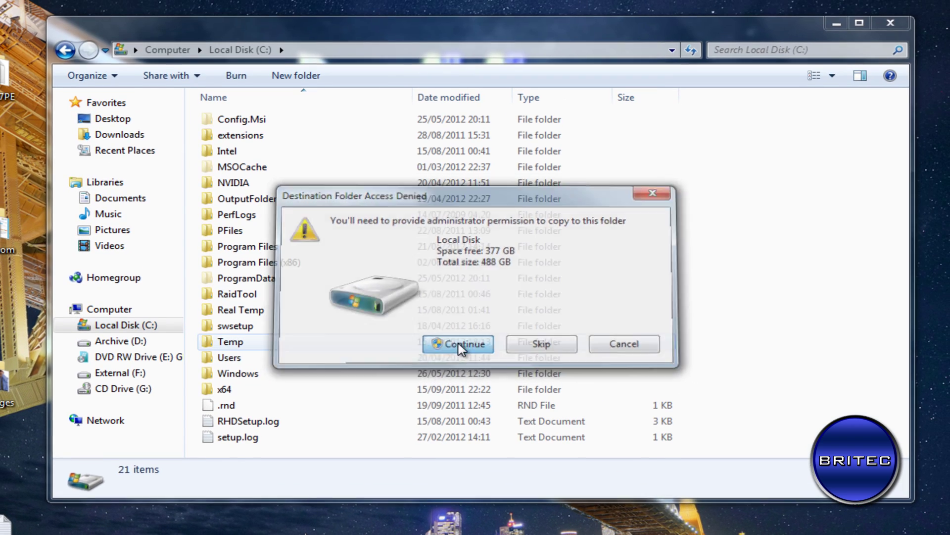
pyautogui.click(461, 345)
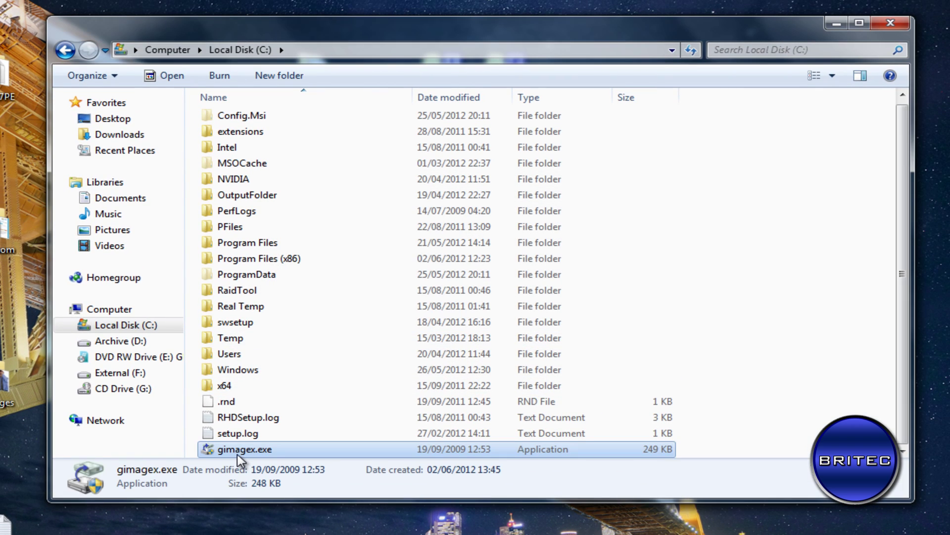
pyautogui.moveTo(236, 454)
pyautogui.click(212, 480)
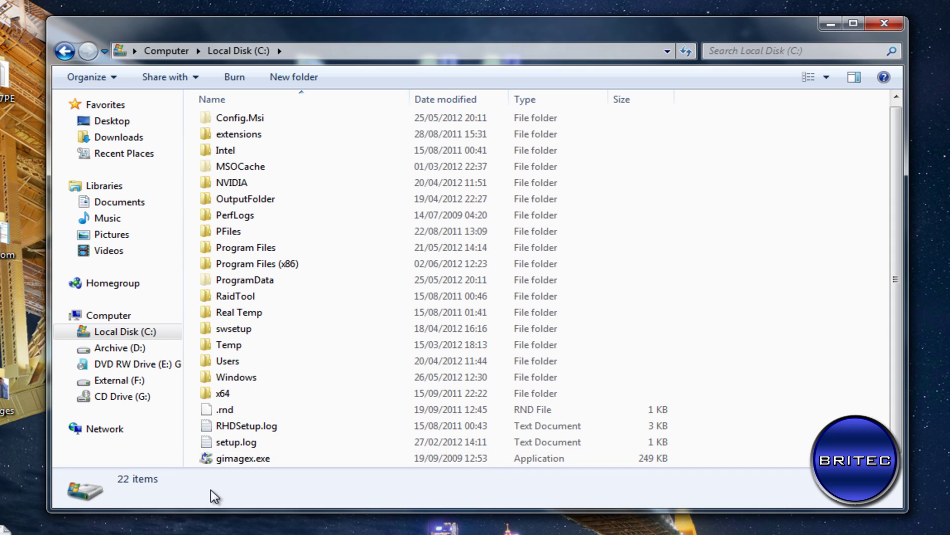
# Step: Create a new folder named mount in the root of Local Disk (C:) and minimize the window
pyautogui.rightClick(189, 457)
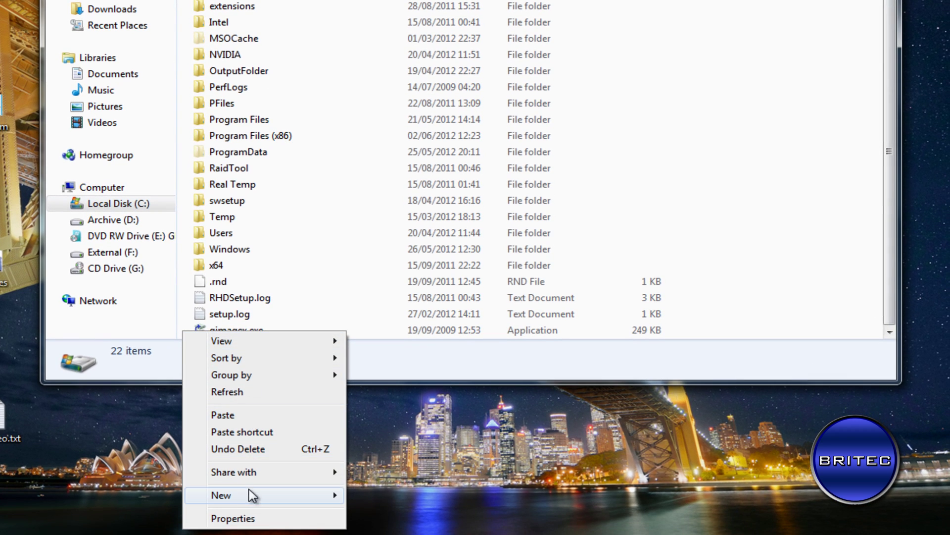
pyautogui.moveTo(249, 489)
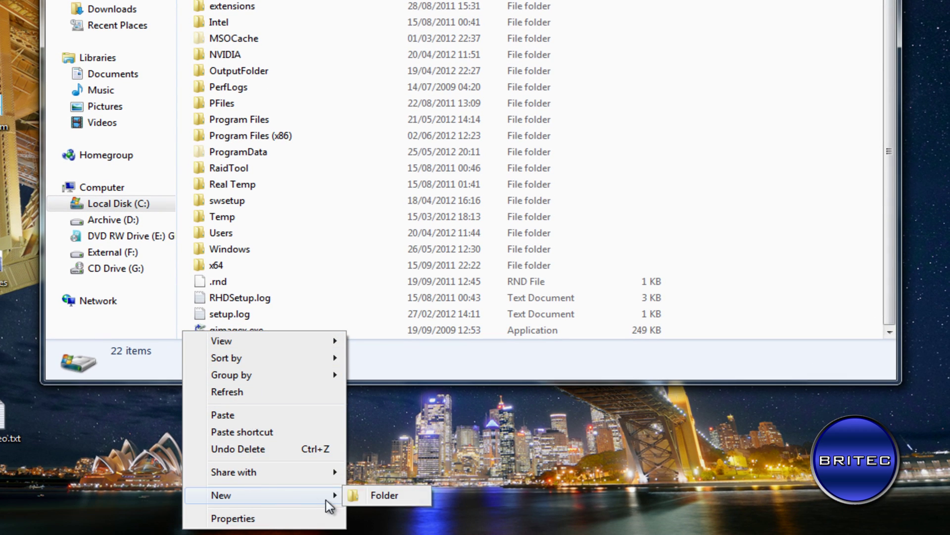
pyautogui.click(382, 496)
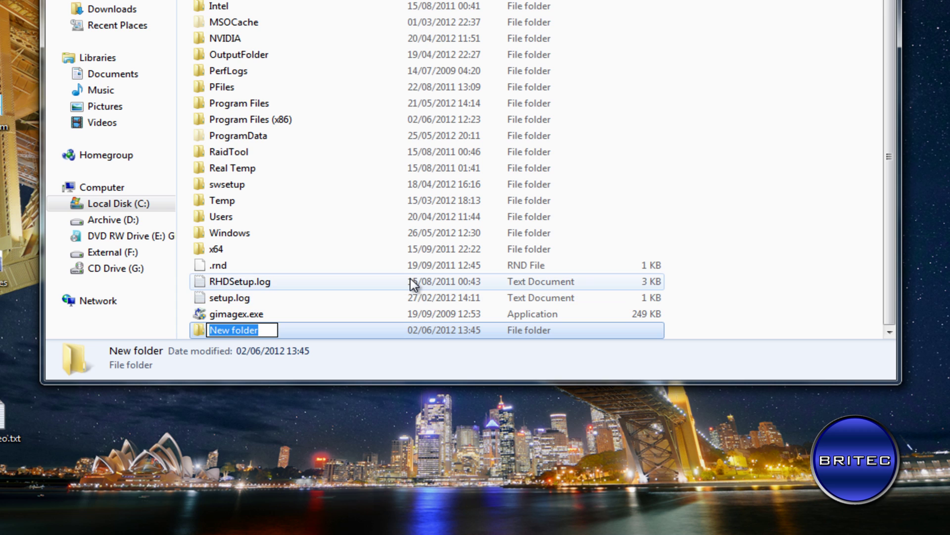
pyautogui.write('mount')
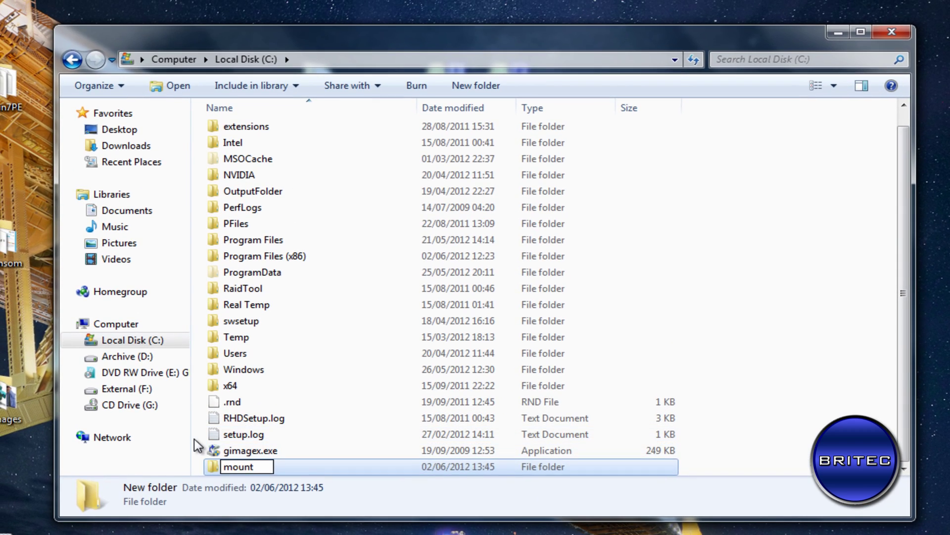
pyautogui.click(180, 303)
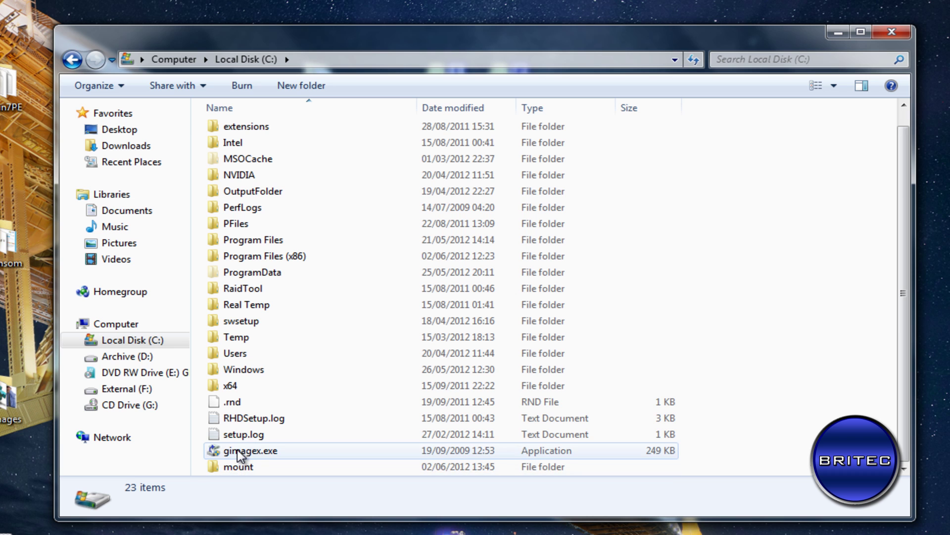
pyautogui.click(835, 32)
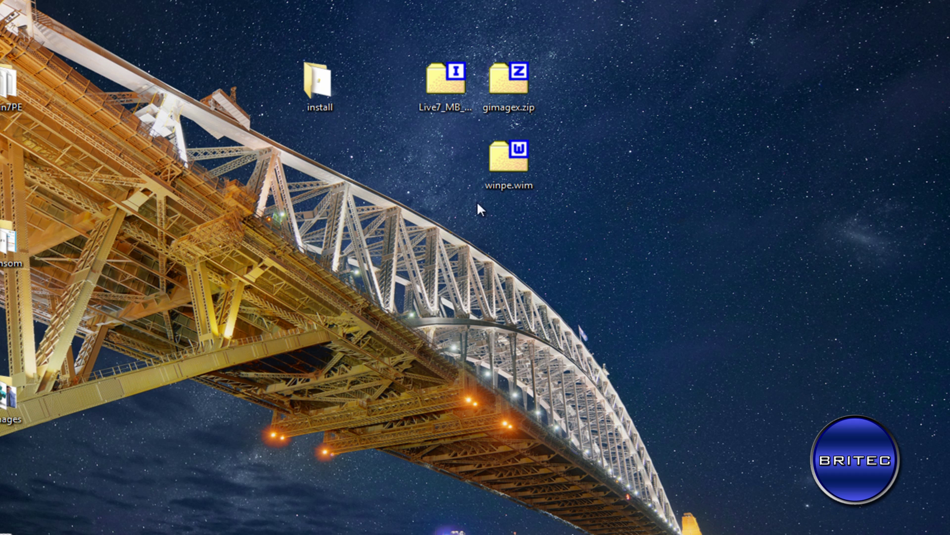
# Step: Open Live7_MB_CD.iso from the desktop in 7-Zip and look inside its SOURCES folder
pyautogui.click(438, 108)
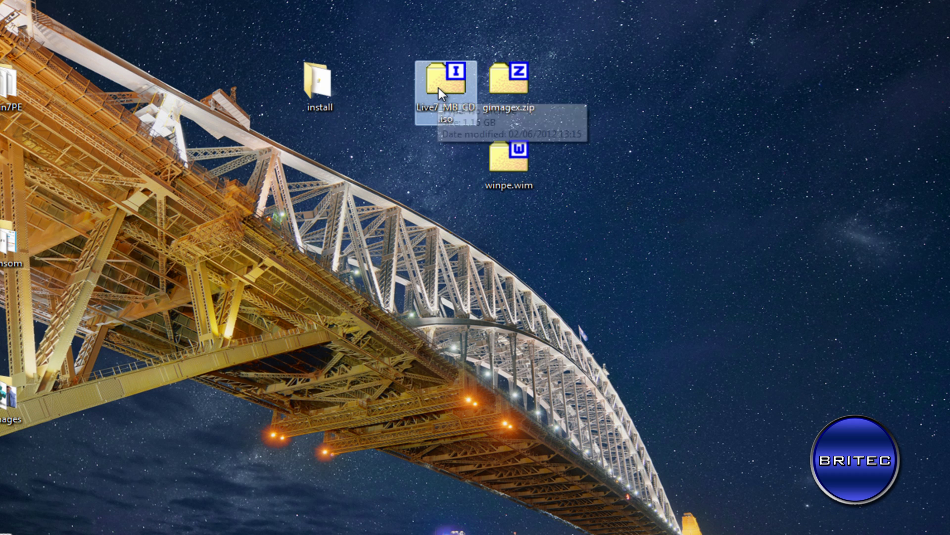
pyautogui.rightClick(437, 88)
pyautogui.moveTo(484, 129)
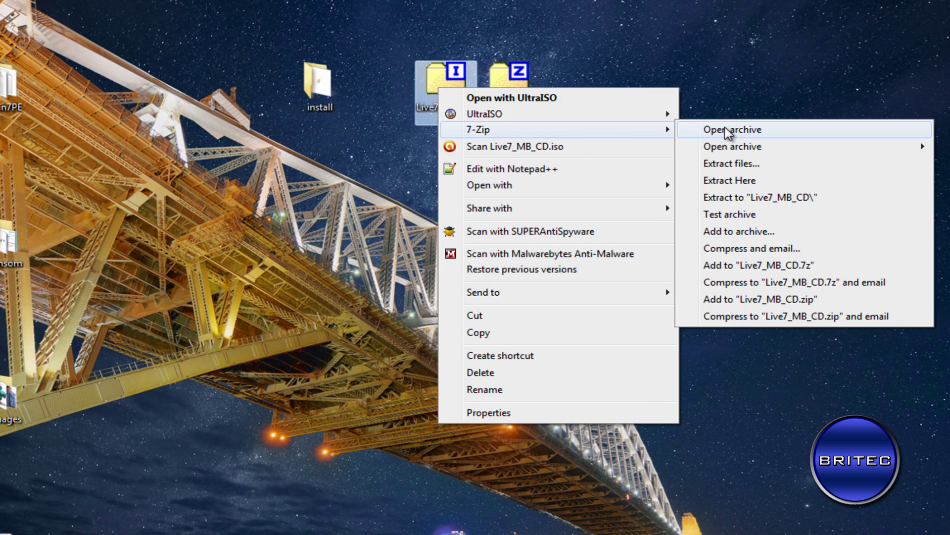
pyautogui.click(730, 131)
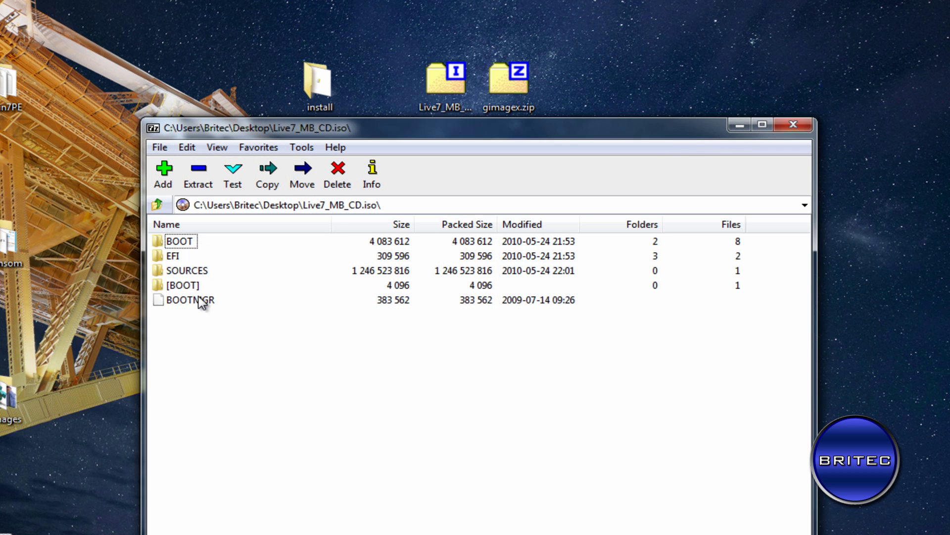
pyautogui.doubleClick(197, 270)
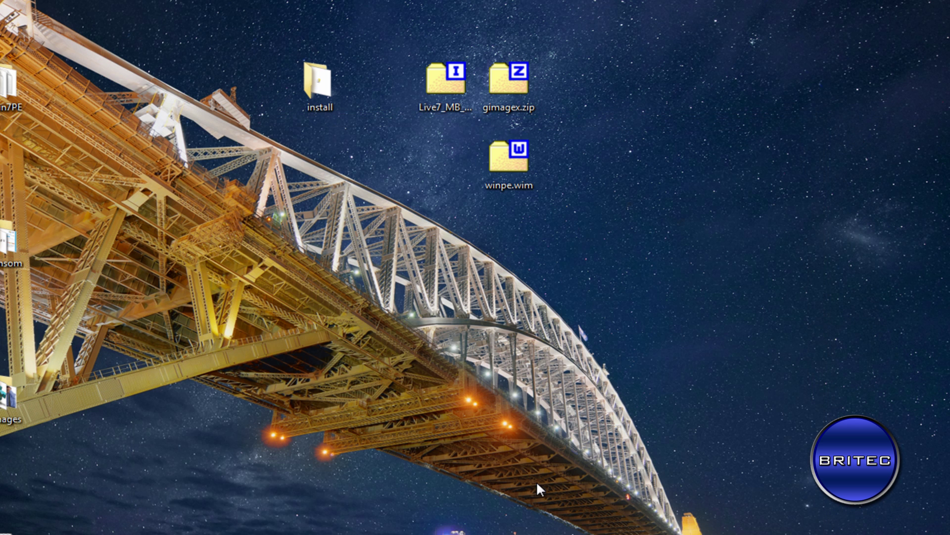
# Step: Copy winpe.wim from the desktop into the root of Local Disk (C:), granting administrator permission
pyautogui.rightClick(507, 157)
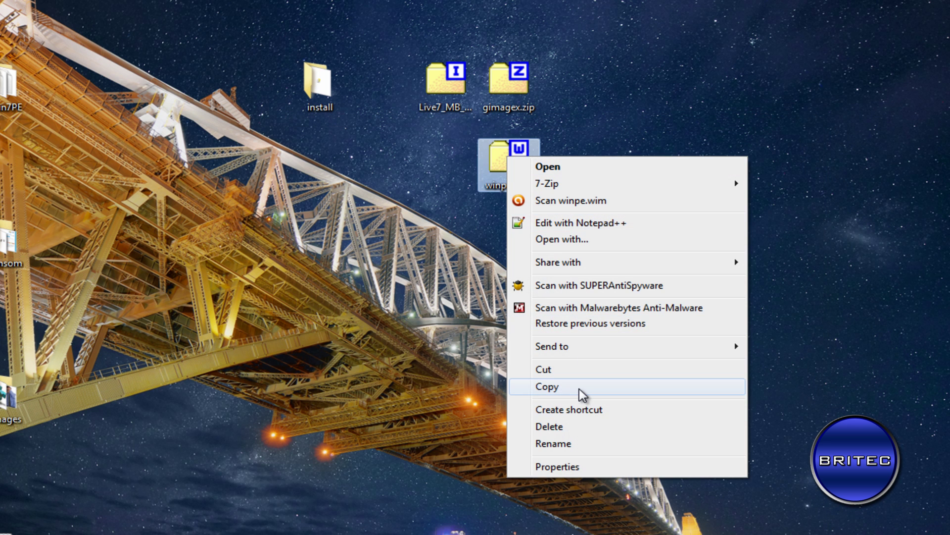
pyautogui.click(582, 394)
pyautogui.press('super+e')
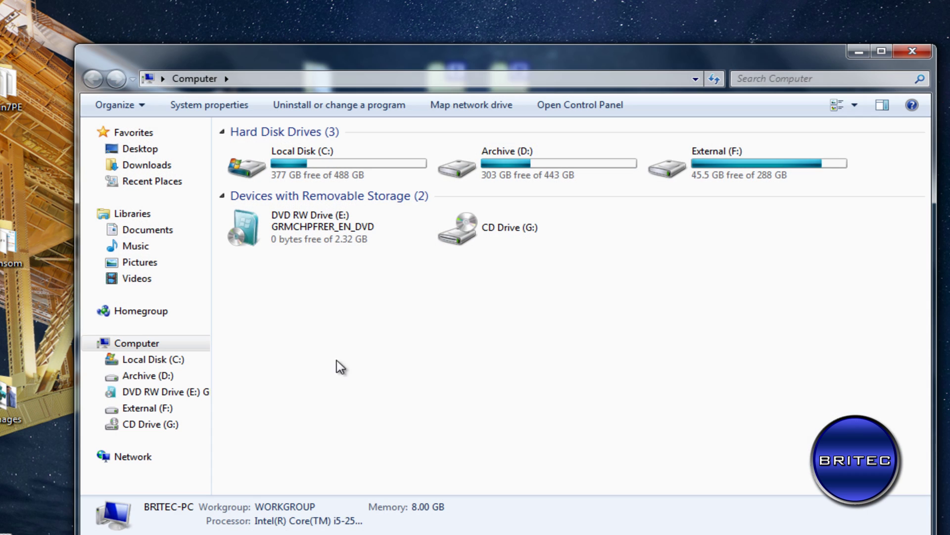
pyautogui.doubleClick(311, 154)
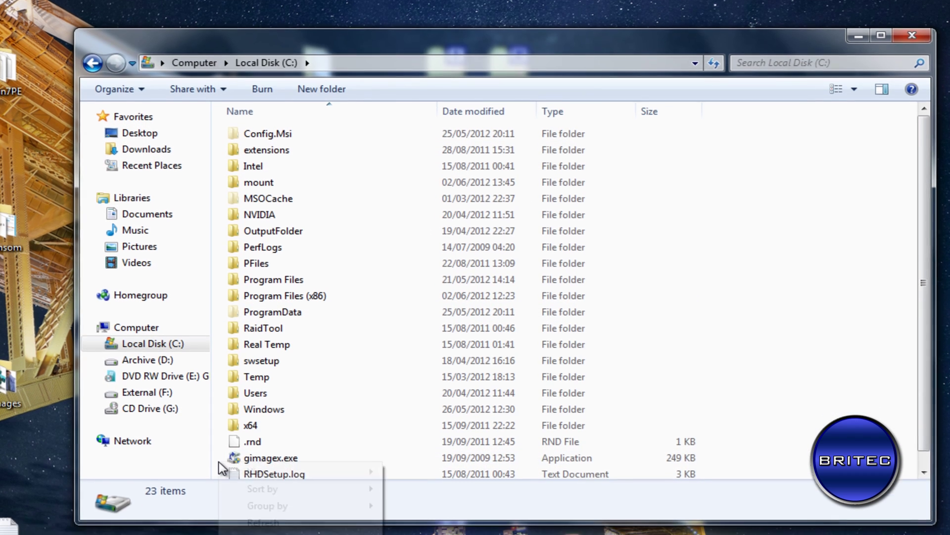
pyautogui.rightClick(219, 477)
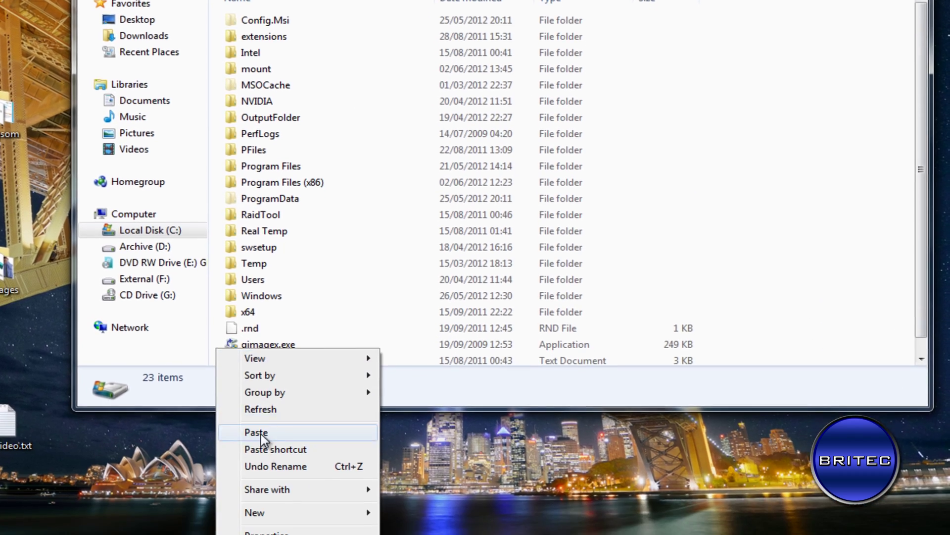
pyautogui.click(261, 421)
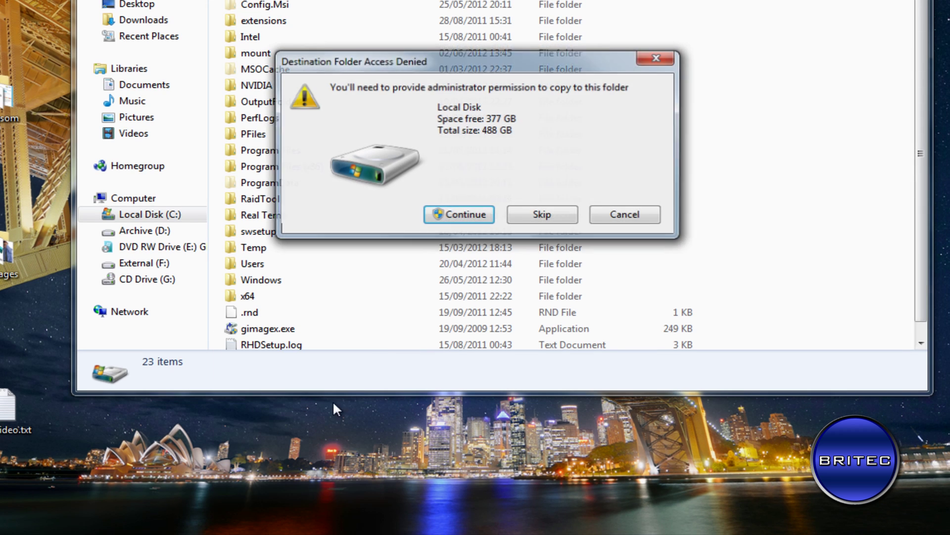
pyautogui.click(461, 215)
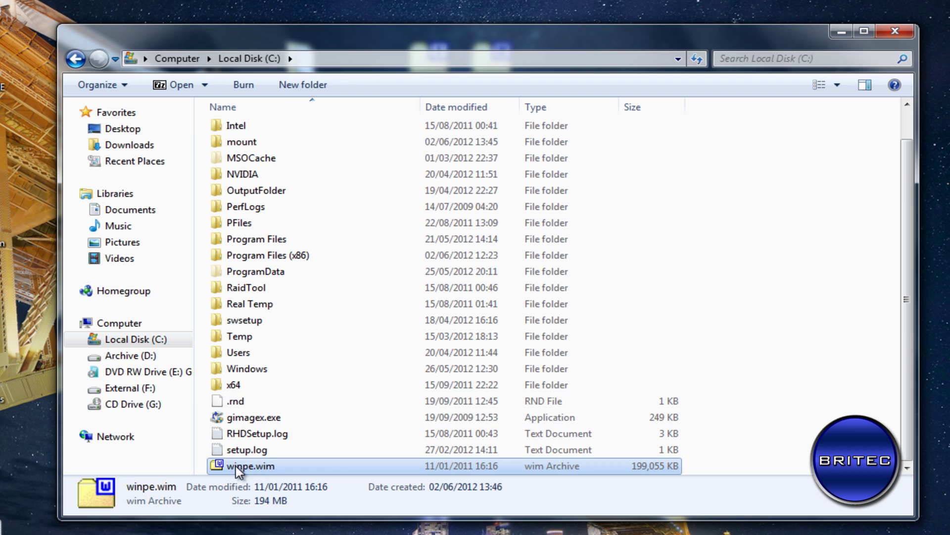
# Step: Remove the Read-only attribute from winpe.wim on Local Disk (C:), granting administrator permission
pyautogui.click(203, 449)
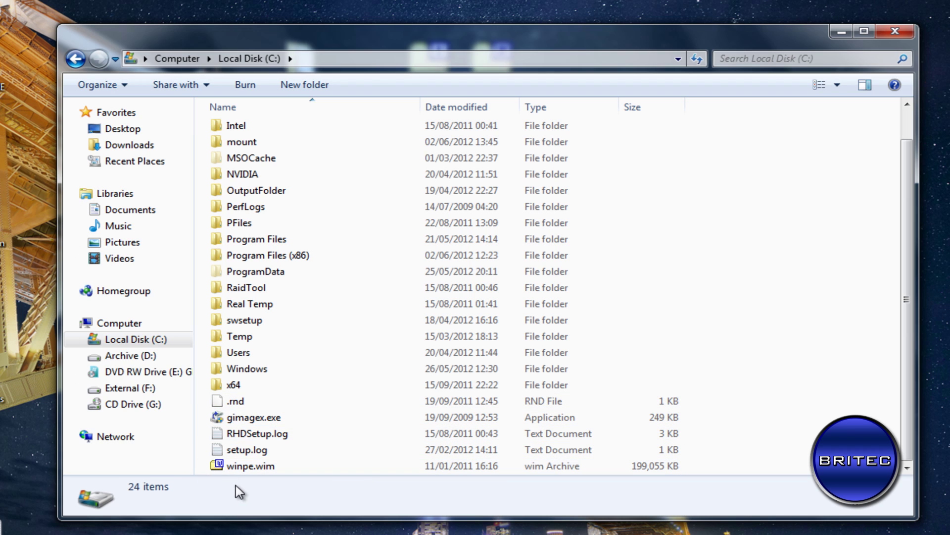
pyautogui.rightClick(238, 469)
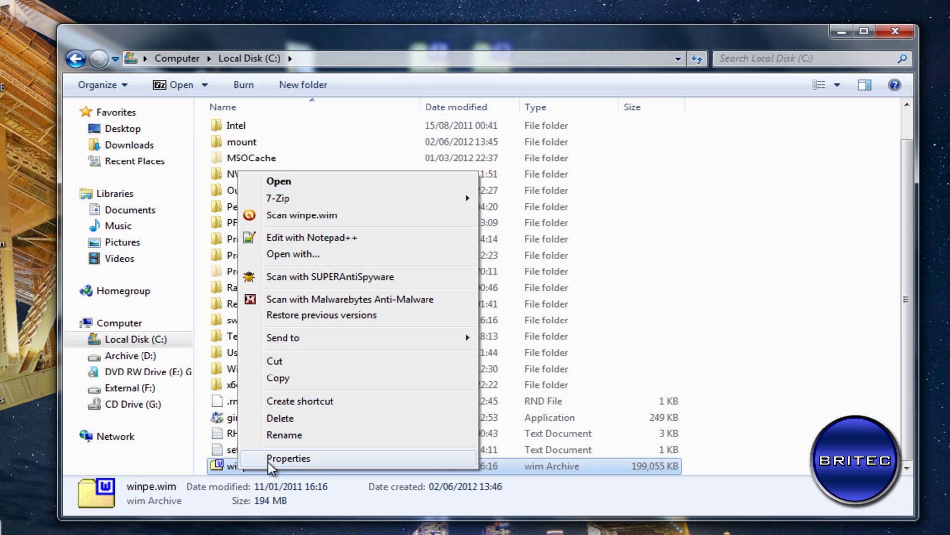
pyautogui.click(279, 459)
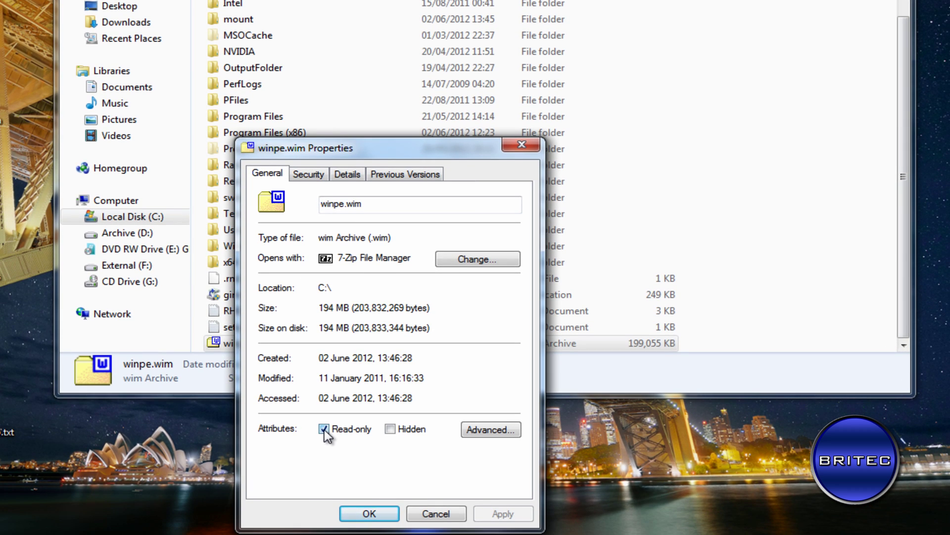
pyautogui.click(324, 429)
pyautogui.click(369, 513)
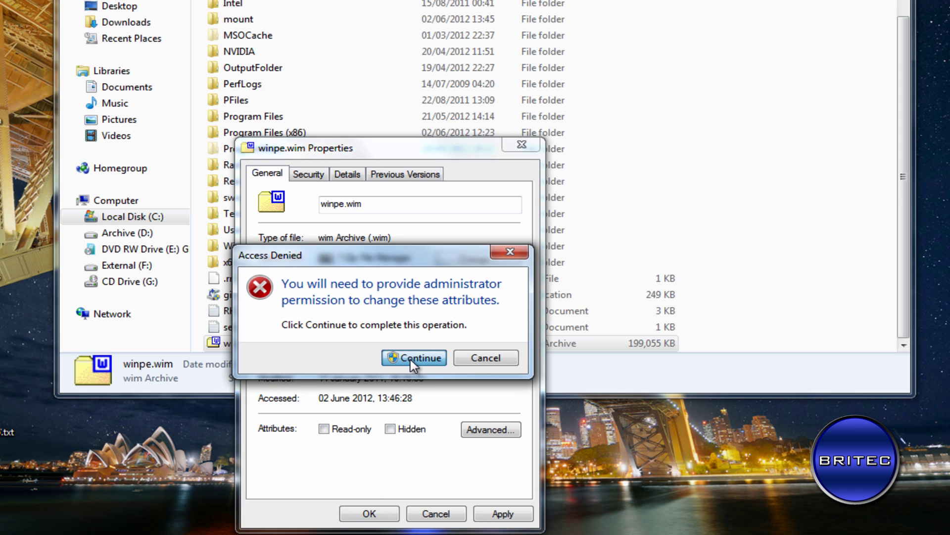
pyautogui.click(411, 359)
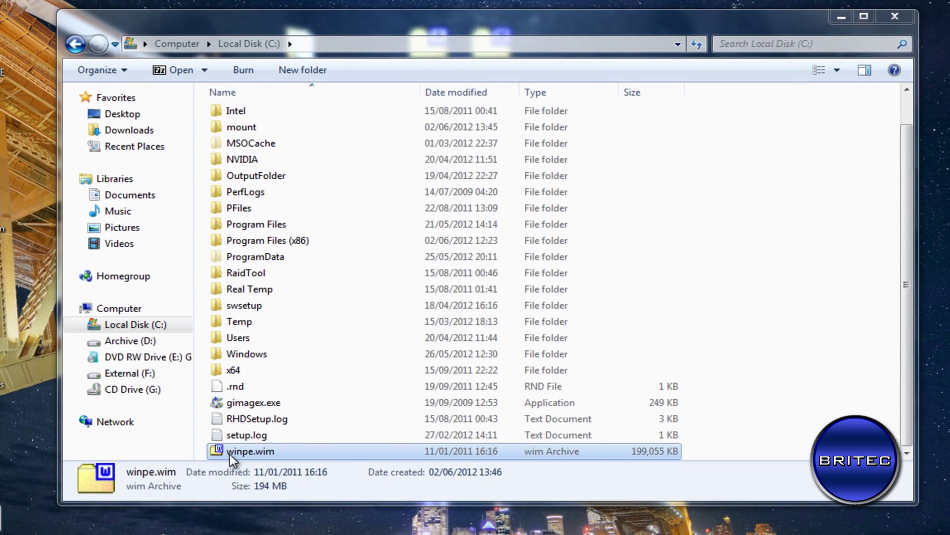
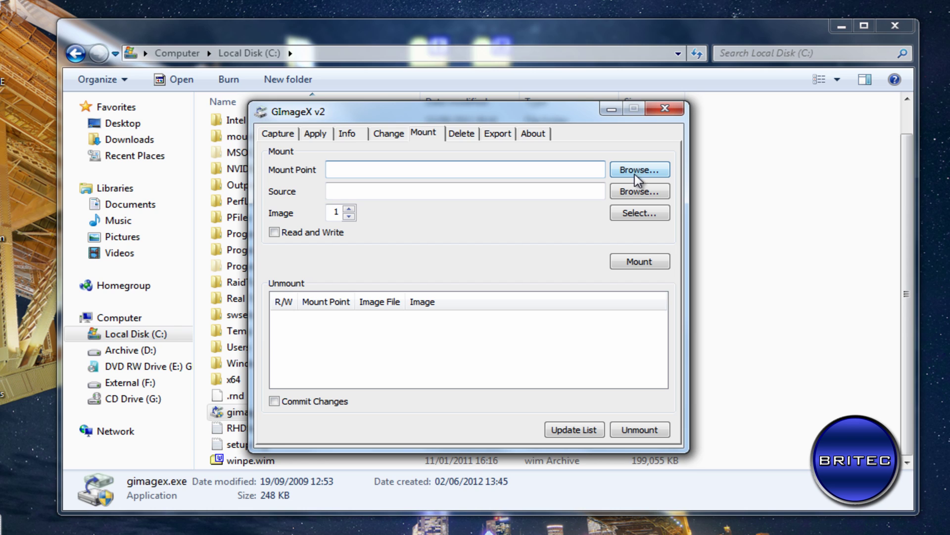
# Step: Set the GImageX mount point to the C:\mount folder
pyautogui.click(637, 179)
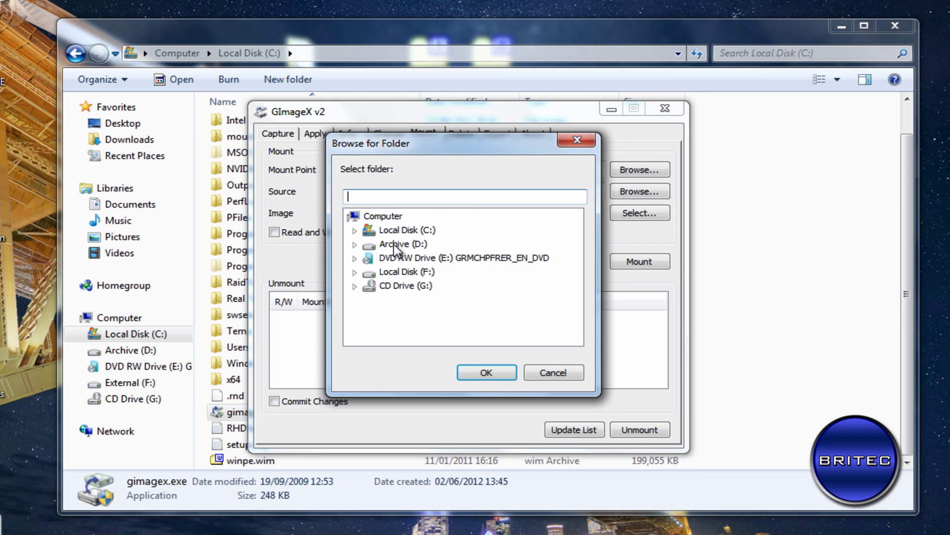
pyautogui.click(359, 232)
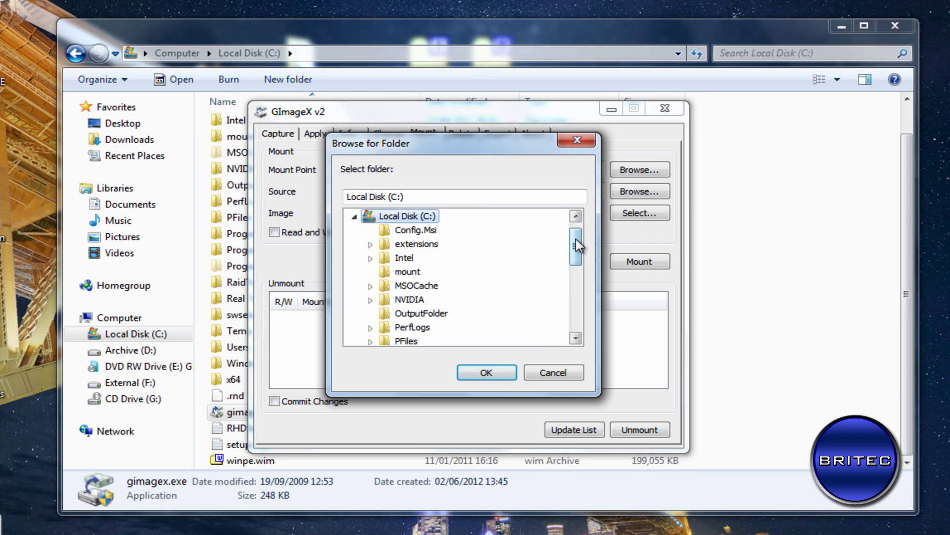
pyautogui.moveTo(575, 245)
pyautogui.mouseDown()
pyautogui.moveTo(576, 307)
pyautogui.moveTo(580, 246)
pyautogui.mouseUp()
pyautogui.click(414, 273)
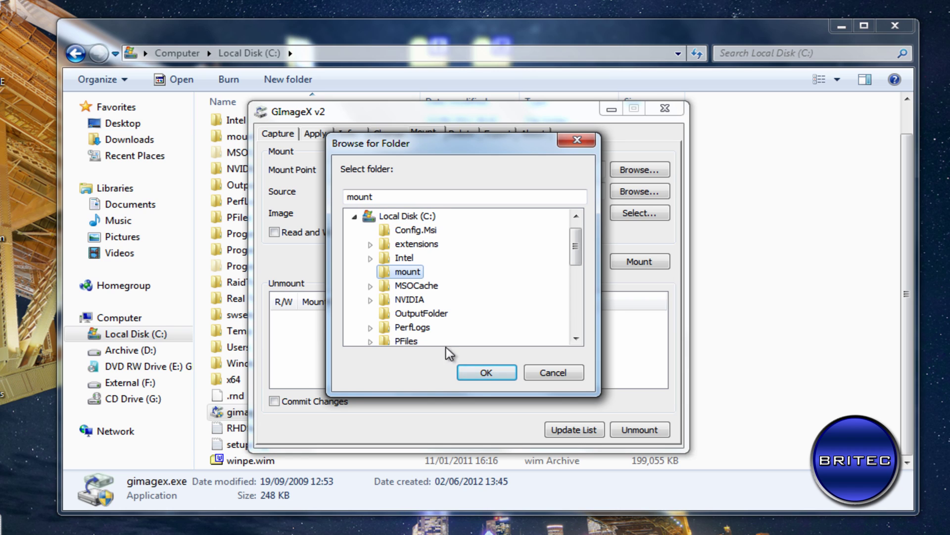
pyautogui.click(486, 373)
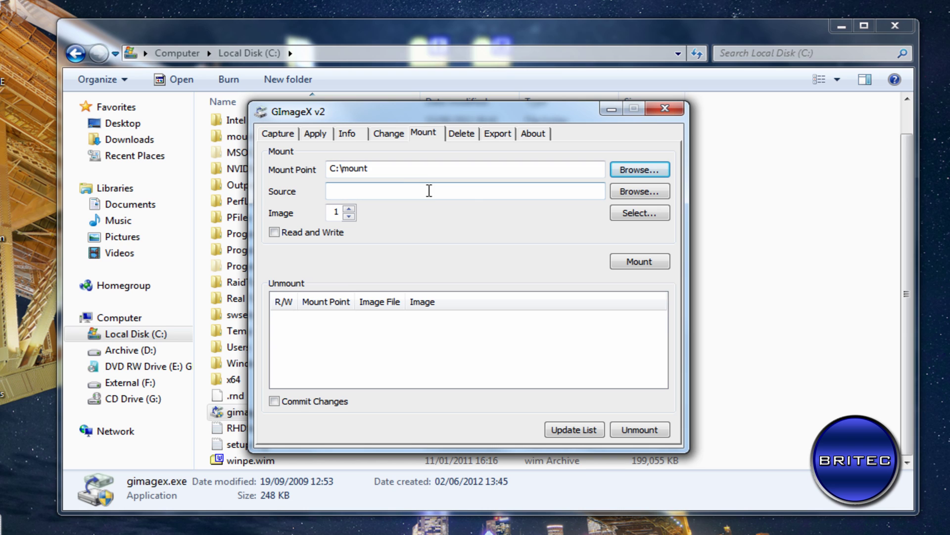
# Step: Choose C:\winpe.wim as the source image for the mount
pyautogui.click(639, 191)
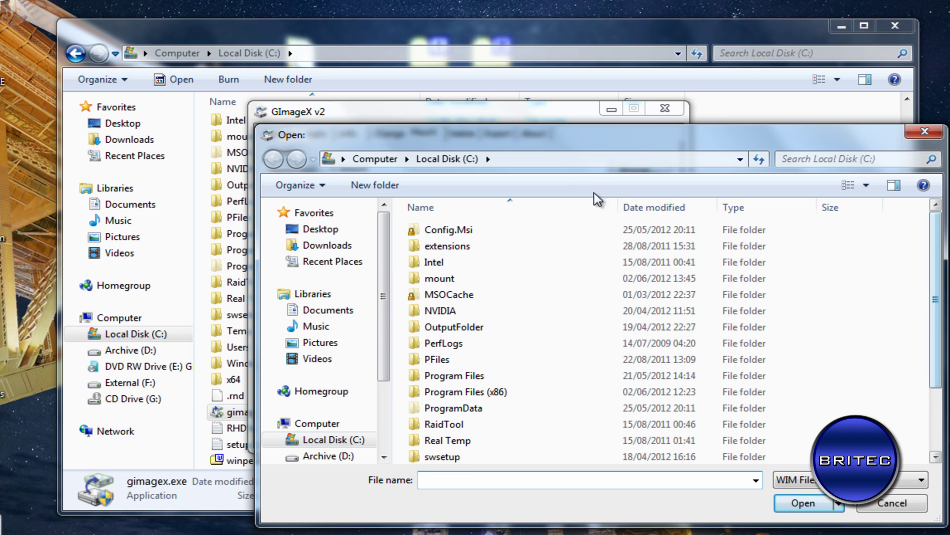
pyautogui.moveTo(568, 146); pyautogui.dragTo(470, 117)
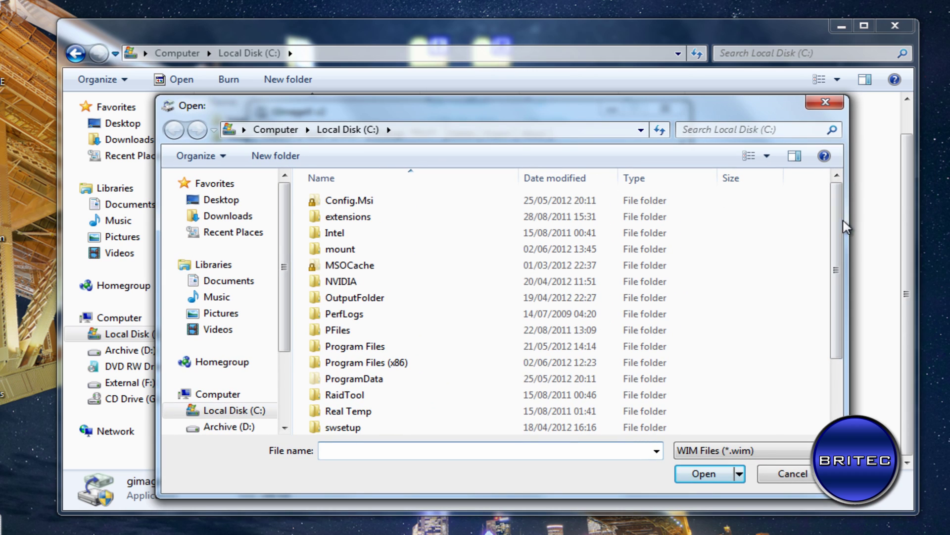
pyautogui.moveTo(843, 221); pyautogui.dragTo(839, 308)
pyautogui.click(352, 426)
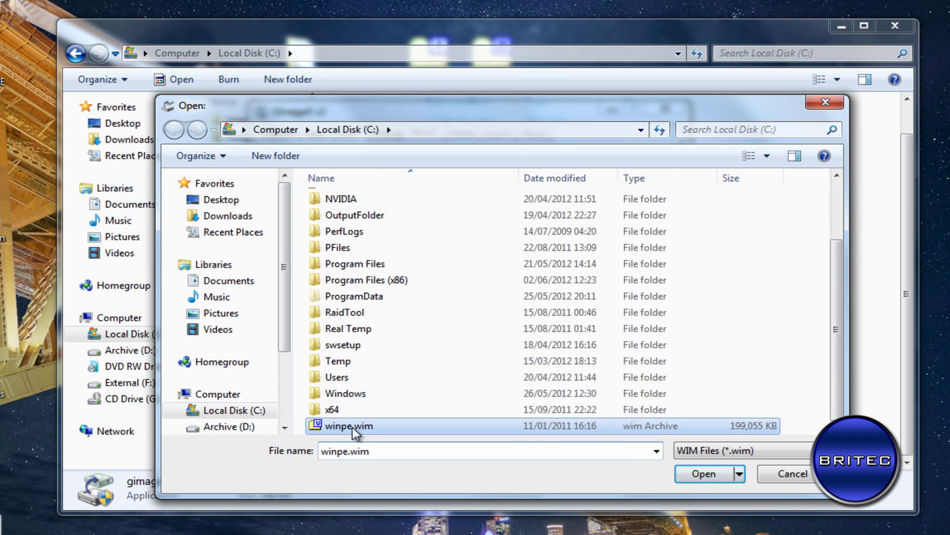
pyautogui.click(701, 471)
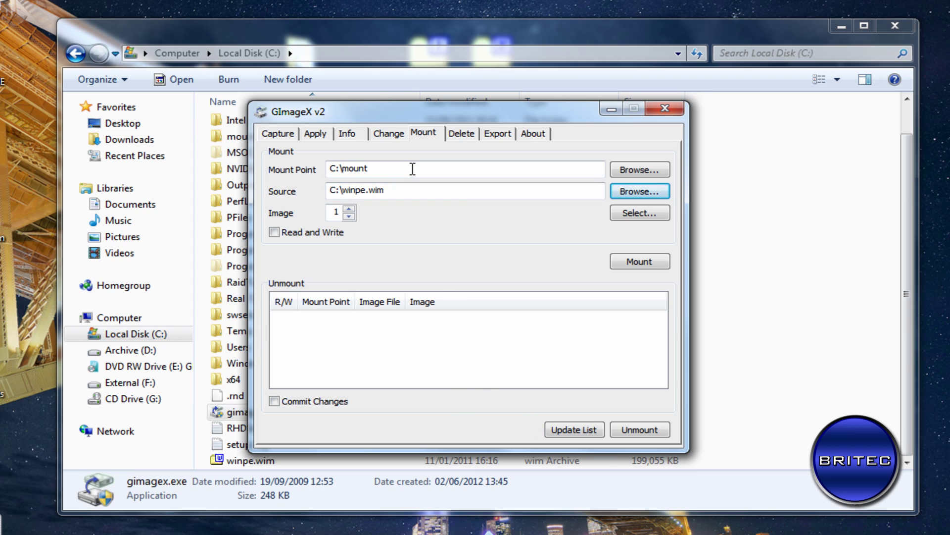
# Step: Mount image 1 of winpe.wim with Read and Write enabled and dismiss the progress report
pyautogui.click(274, 233)
pyautogui.click(642, 262)
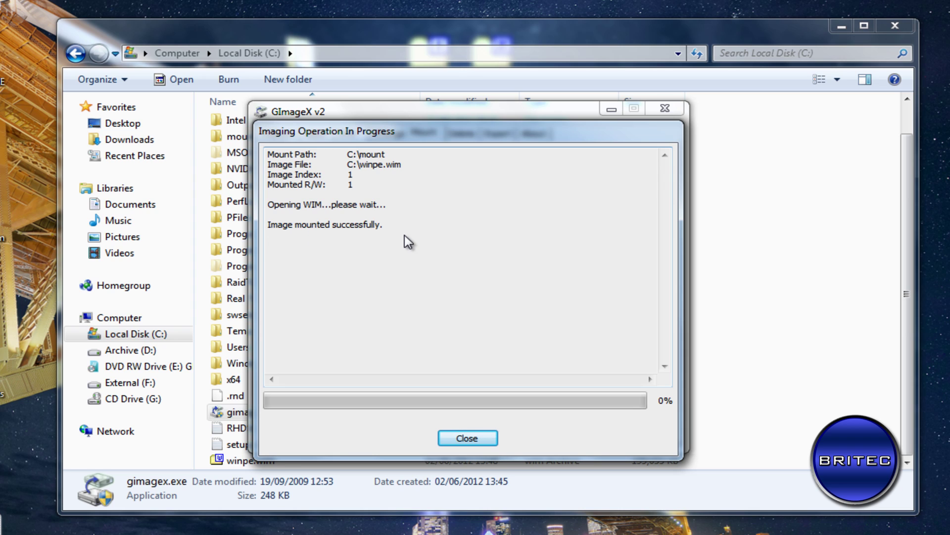
pyautogui.click(452, 438)
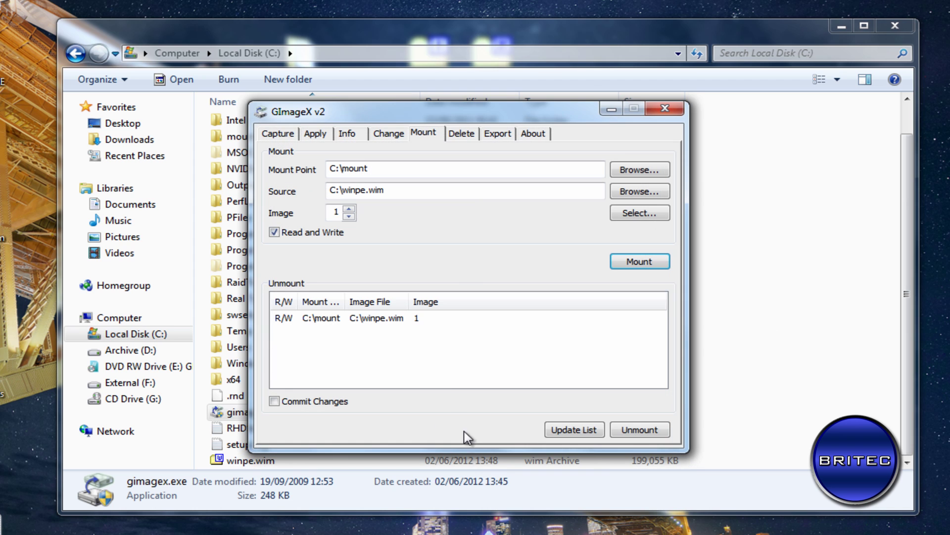
# Step: Minimize GImageX and browse the mounted image's Program Files folder inside C:\mount
pyautogui.click(605, 109)
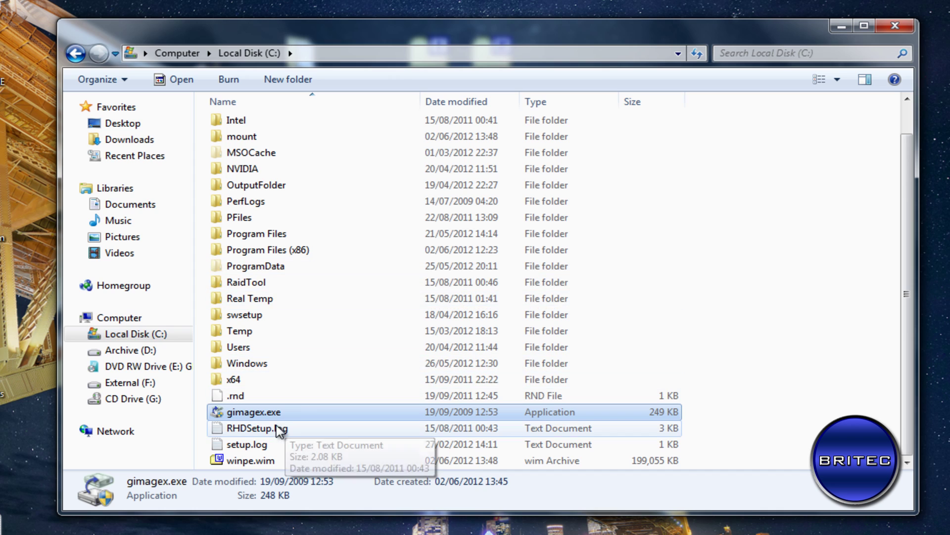
pyautogui.doubleClick(254, 137)
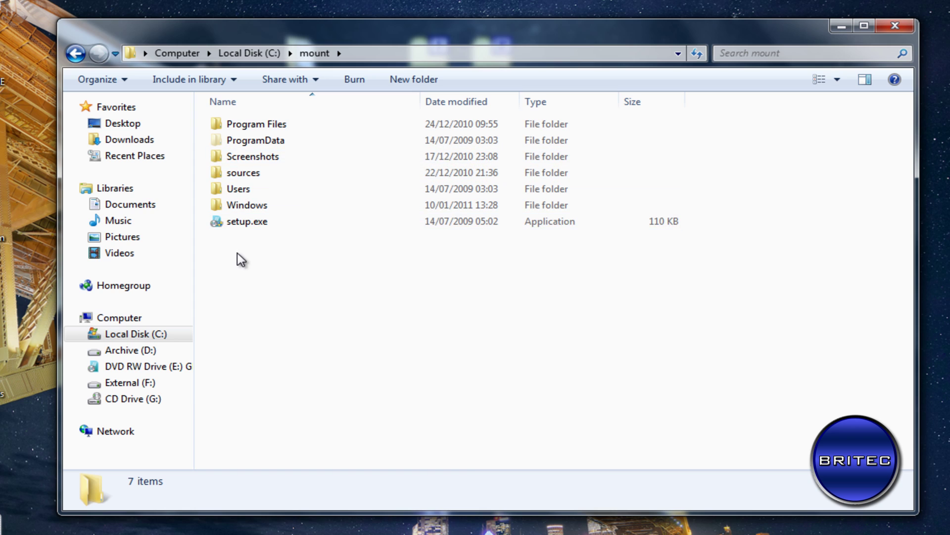
pyautogui.doubleClick(255, 126)
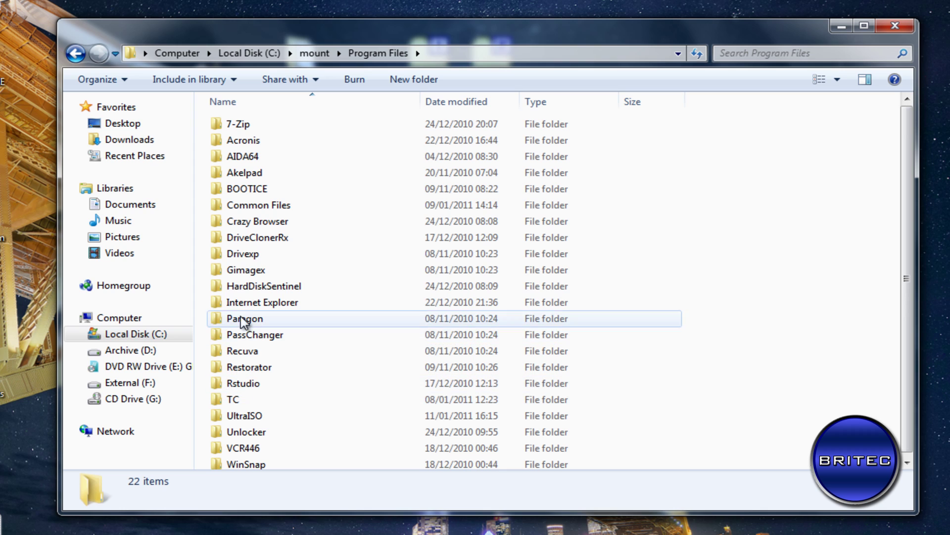
# Step: Look inside the Recuva folder of the mounted image and return to the Program Files folder
pyautogui.doubleClick(245, 351)
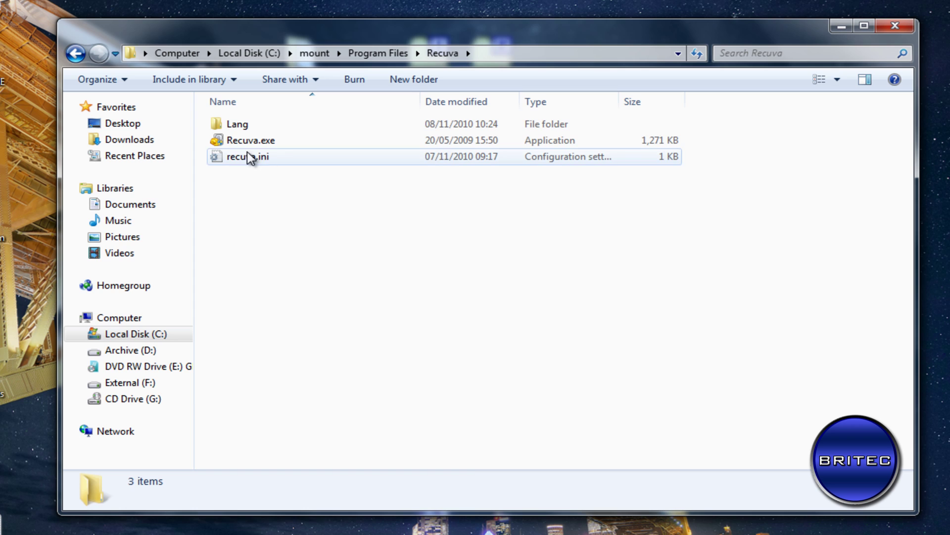
pyautogui.click(75, 53)
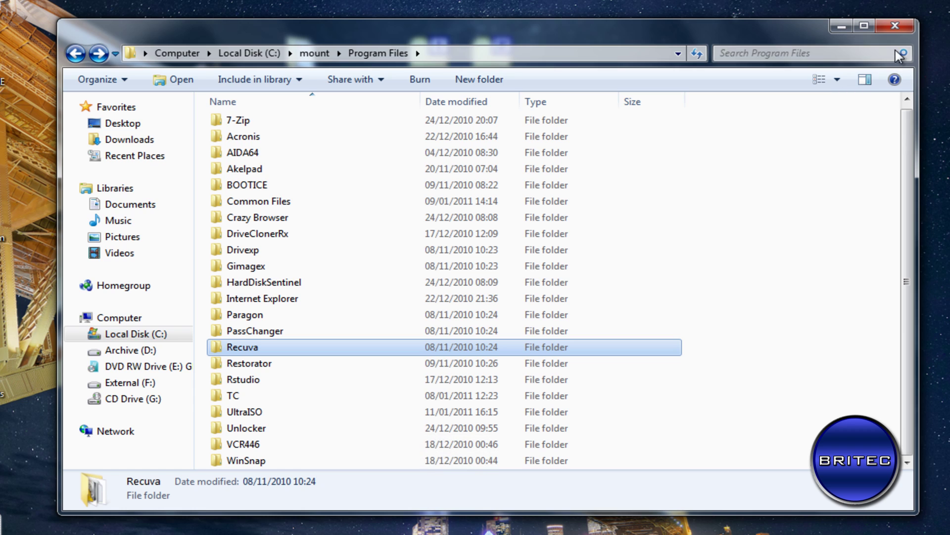
pyautogui.click(203, 317)
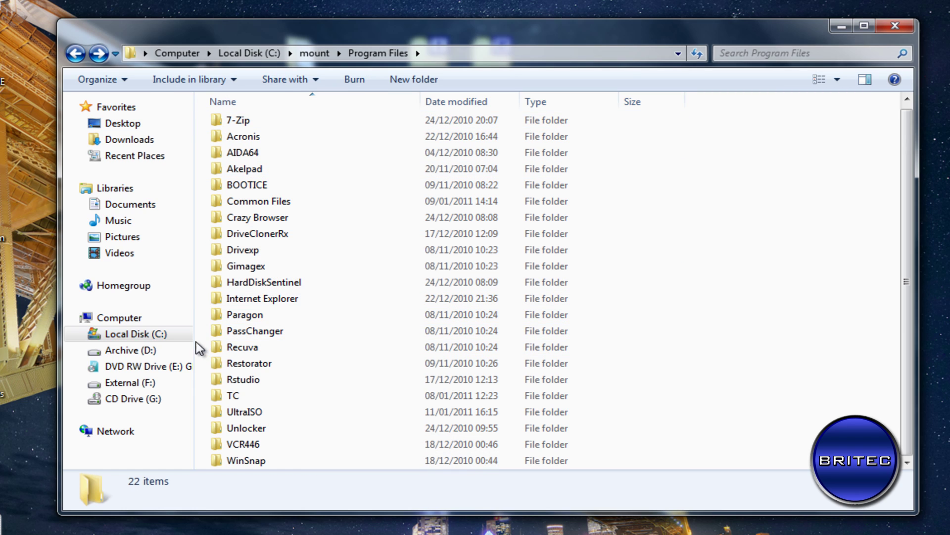
pyautogui.scroll(1, 307, 403)
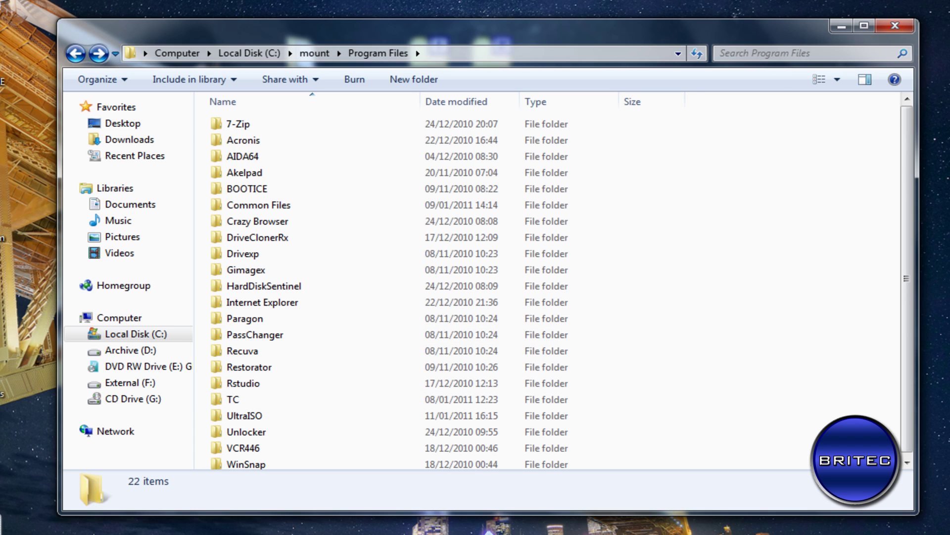
# Step: Open the "to add" folder on the desktop and examine the contents of its Network Tools folder
pyautogui.moveTo(869, 163); pyautogui.dragTo(496, 31)
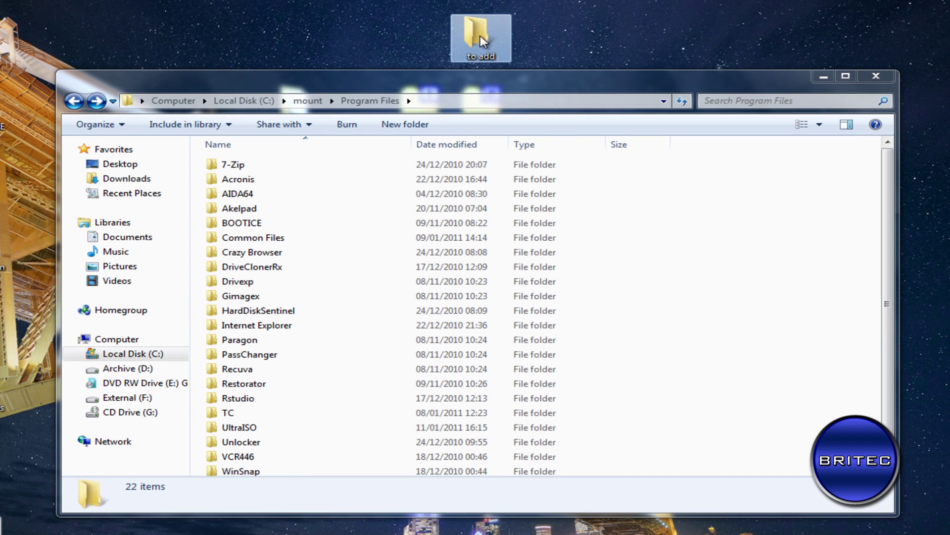
pyautogui.doubleClick(489, 12)
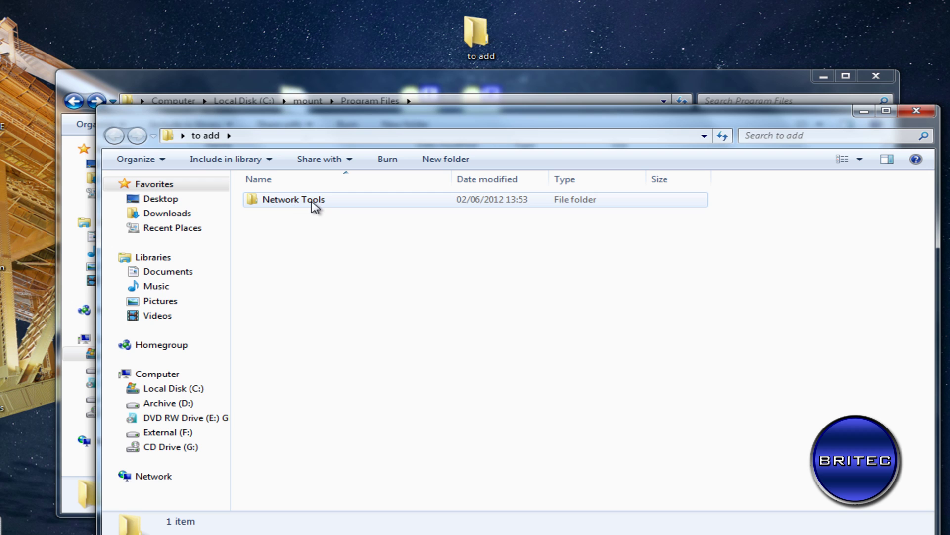
pyautogui.doubleClick(313, 203)
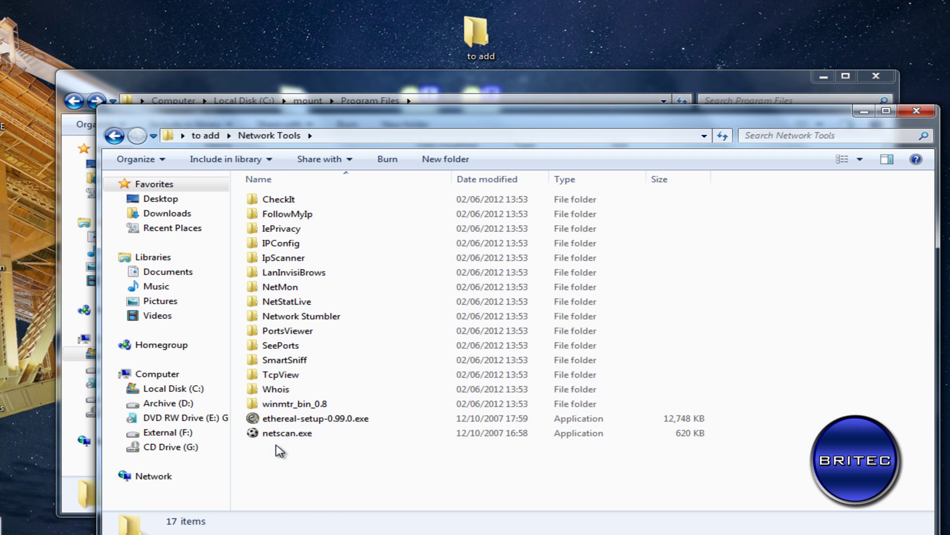
pyautogui.click(114, 135)
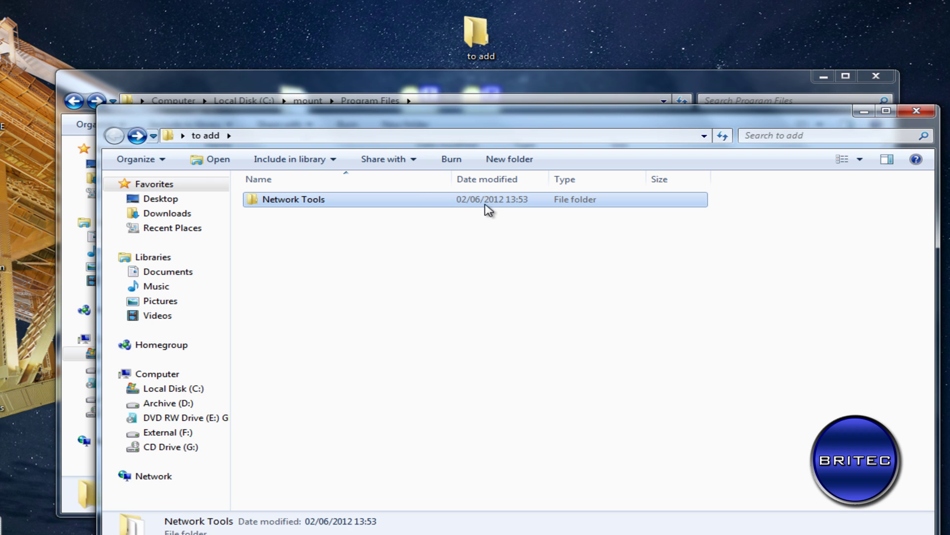
# Step: Copy the Network Tools folder into the mounted image's Program Files folder, granting administrator permission for the copy
pyautogui.rightClick(304, 203)
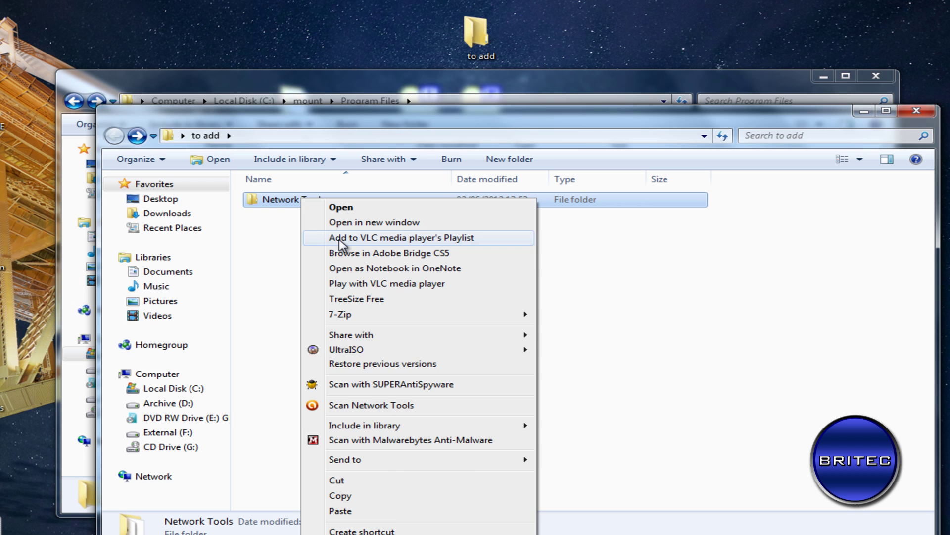
pyautogui.click(382, 497)
pyautogui.click(920, 110)
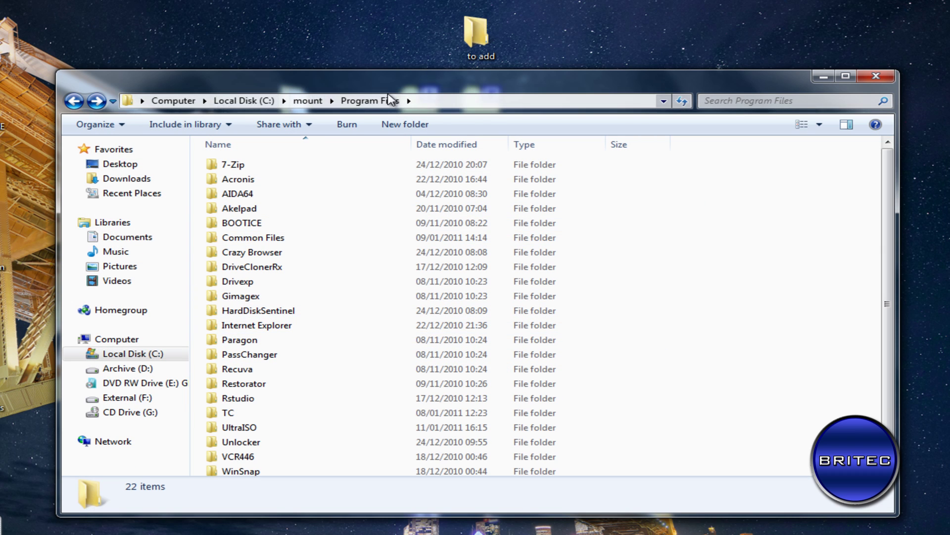
pyautogui.rightClick(196, 307)
pyautogui.click(242, 410)
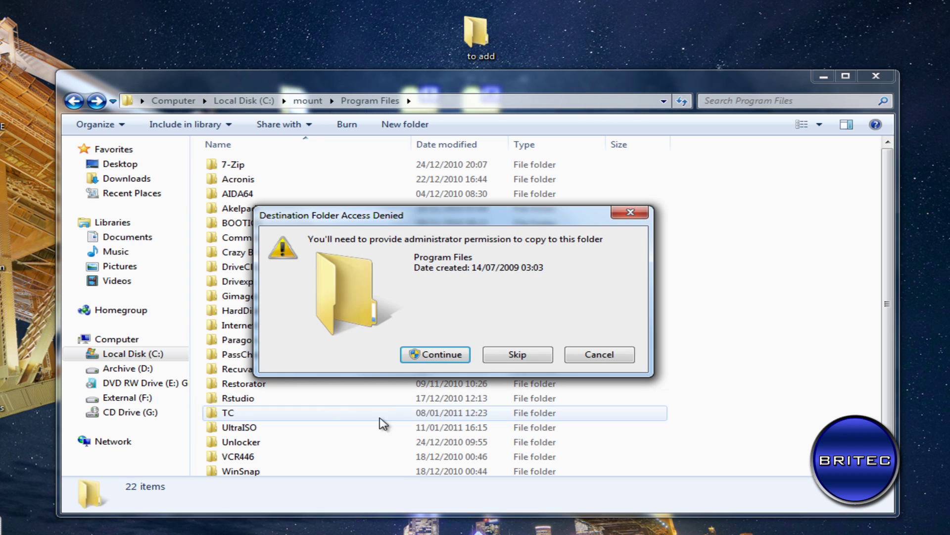
pyautogui.click(436, 360)
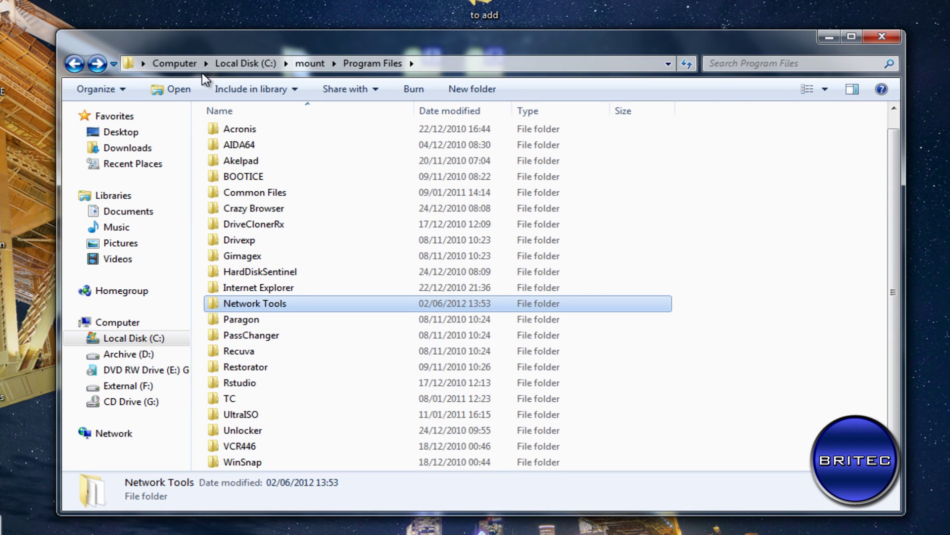
# Step: Return to C:\, switch to GImageX, unmount C:\winpe.wim from C:\mount with Commit Changes enabled, and close GImageX
pyautogui.click(74, 63)
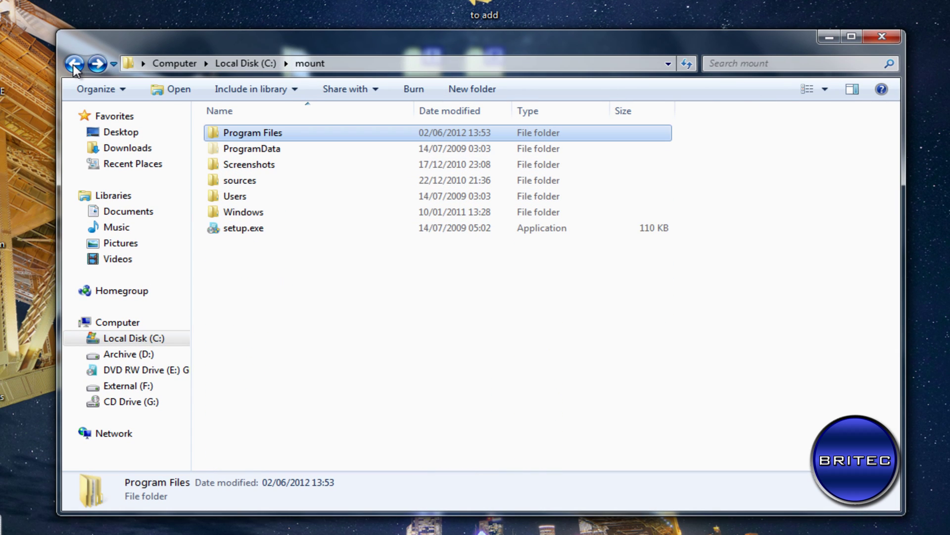
pyautogui.click(74, 64)
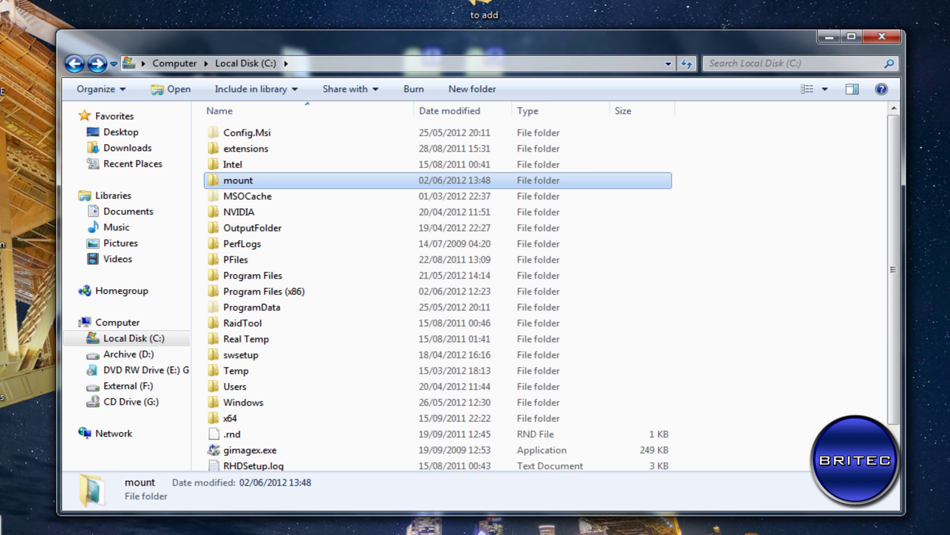
pyautogui.click(591, 514)
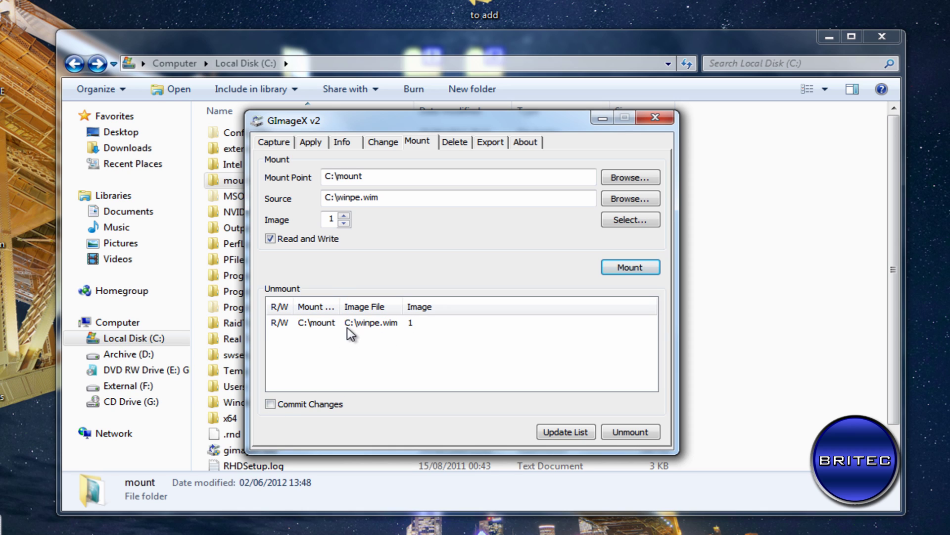
pyautogui.click(270, 403)
pyautogui.click(344, 328)
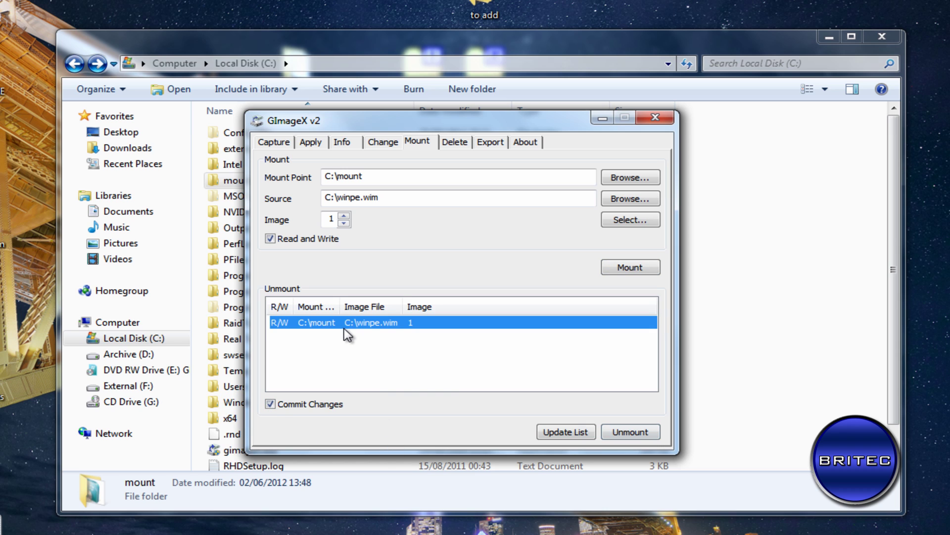
pyautogui.click(626, 432)
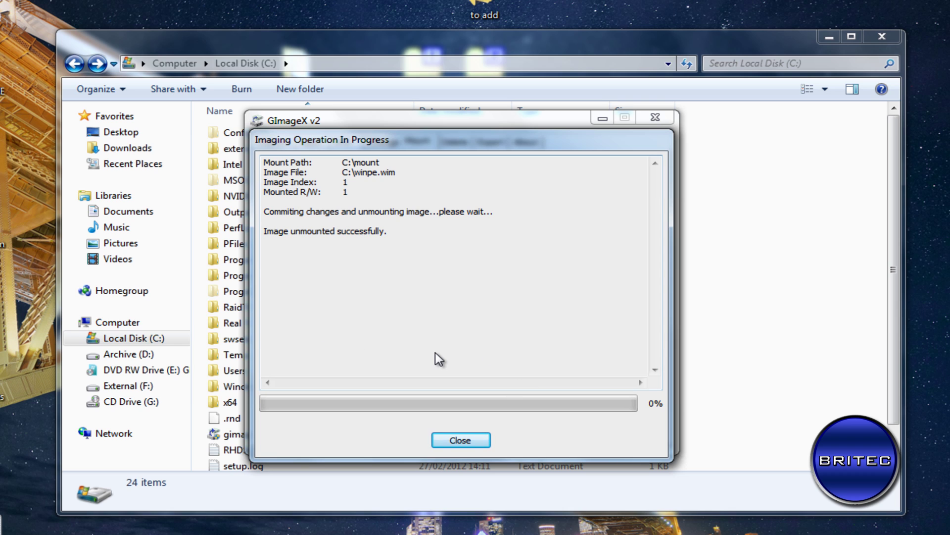
pyautogui.click(465, 440)
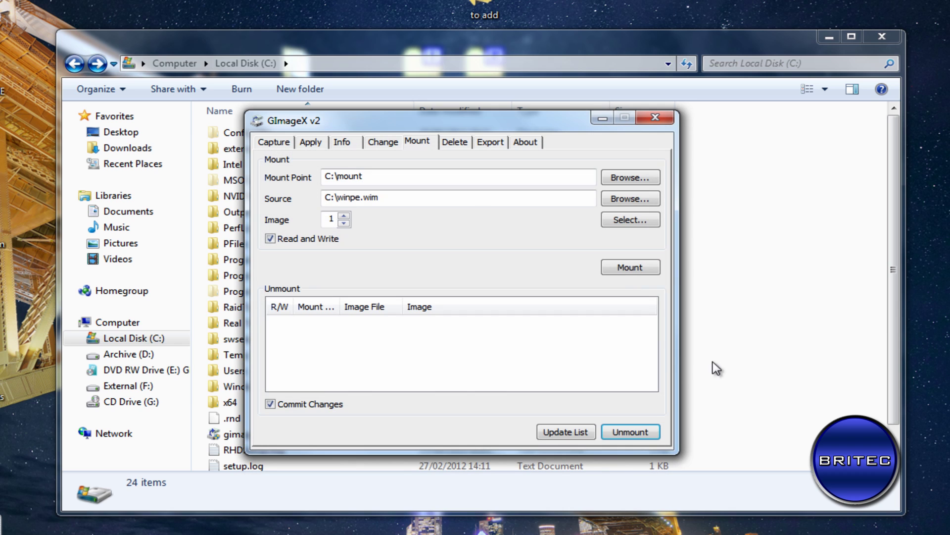
pyautogui.click(654, 118)
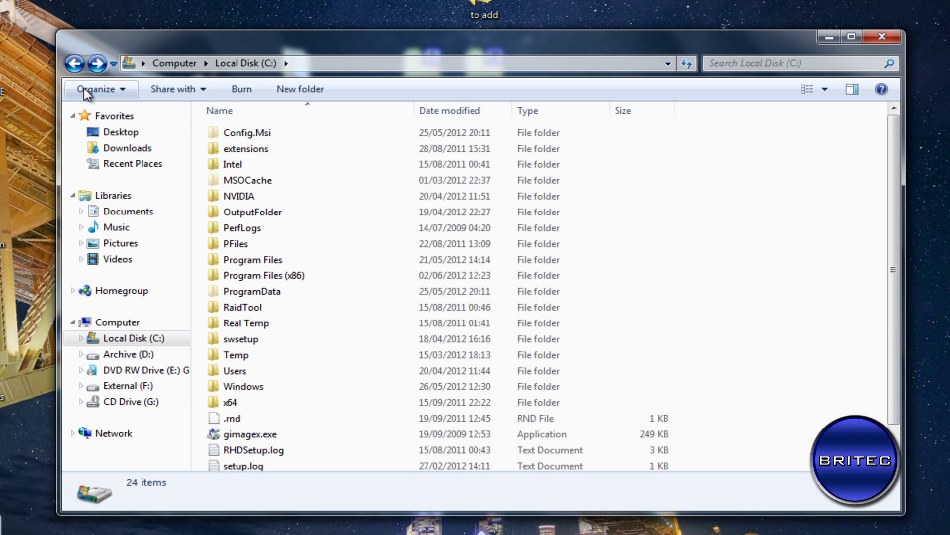
# Step: Check the contents of C:\mount after the unmount and return to the root of drive C
pyautogui.click(74, 64)
pyautogui.doubleClick(276, 158)
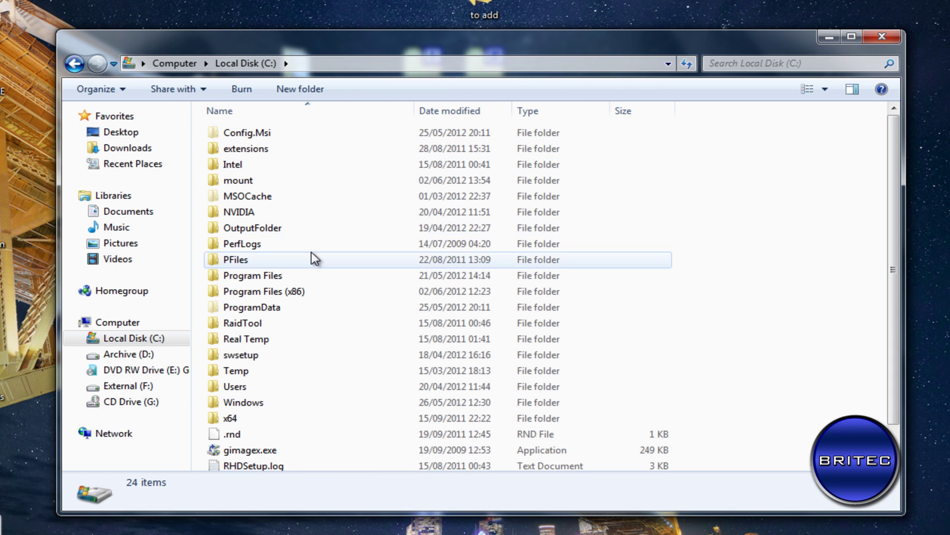
pyautogui.click(239, 182)
pyautogui.doubleClick(239, 183)
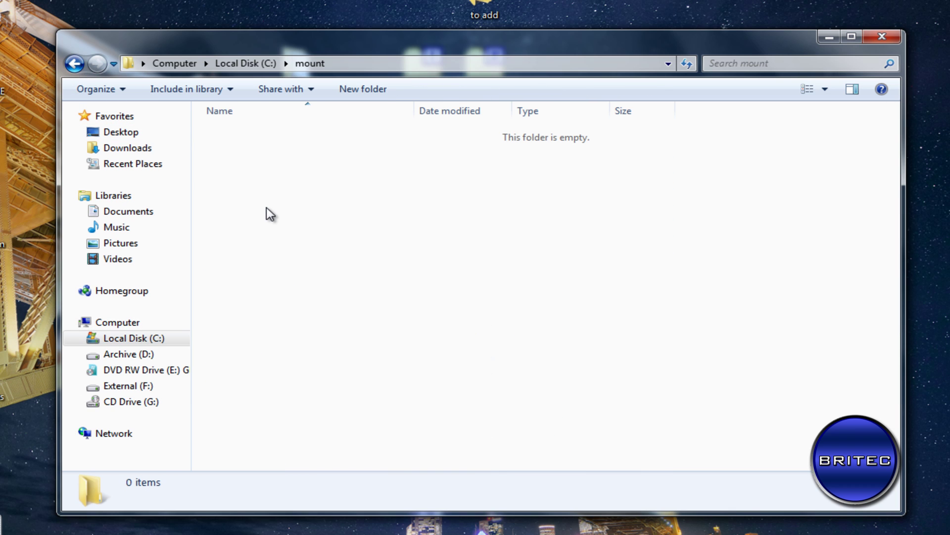
pyautogui.click(74, 64)
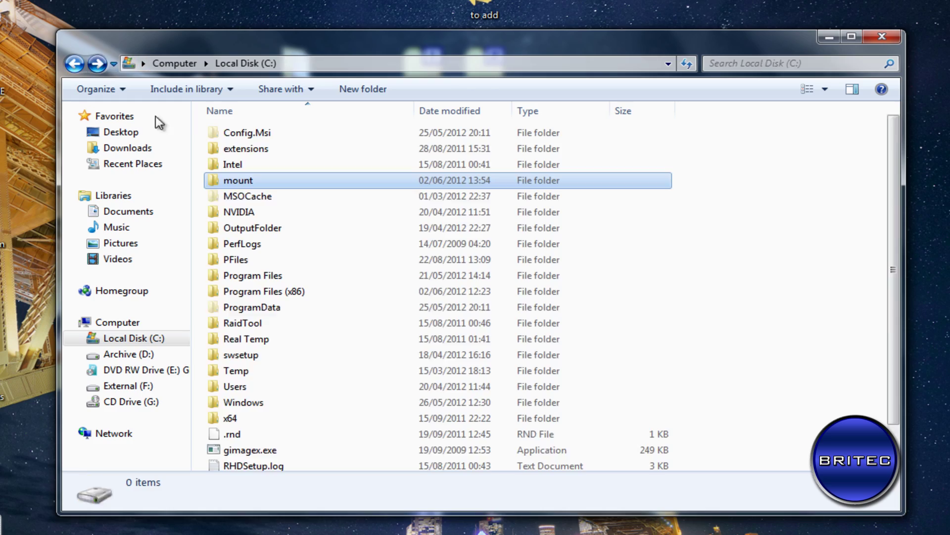
pyautogui.scroll(-1, 246, 463)
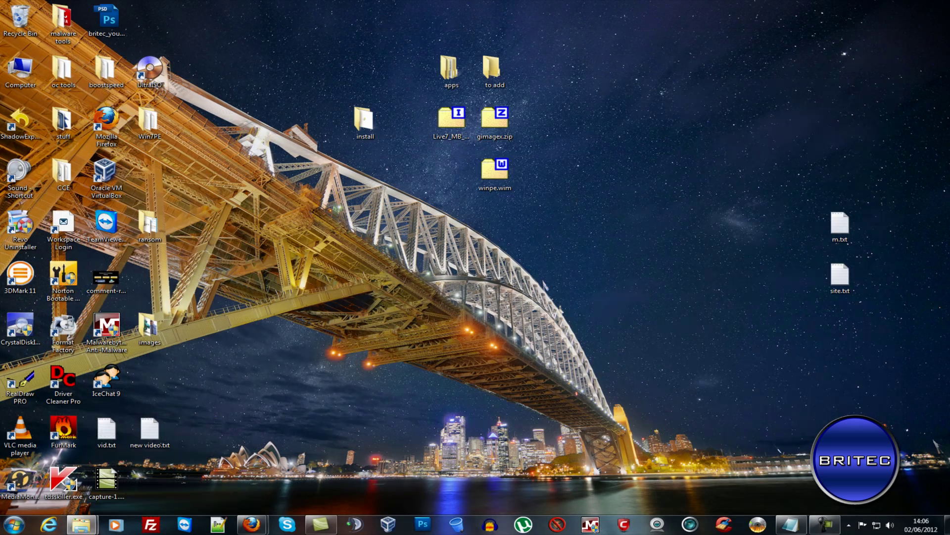
# Step: Launch UltraISO from the desktop and open the Live7_MB_CD.iso image stored on the Desktop
pyautogui.doubleClick(150, 70)
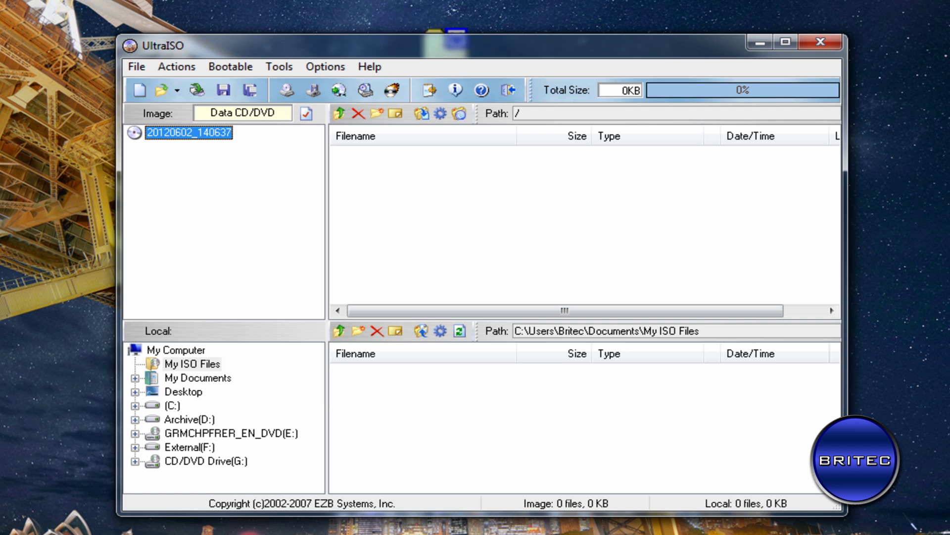
pyautogui.click(371, 5)
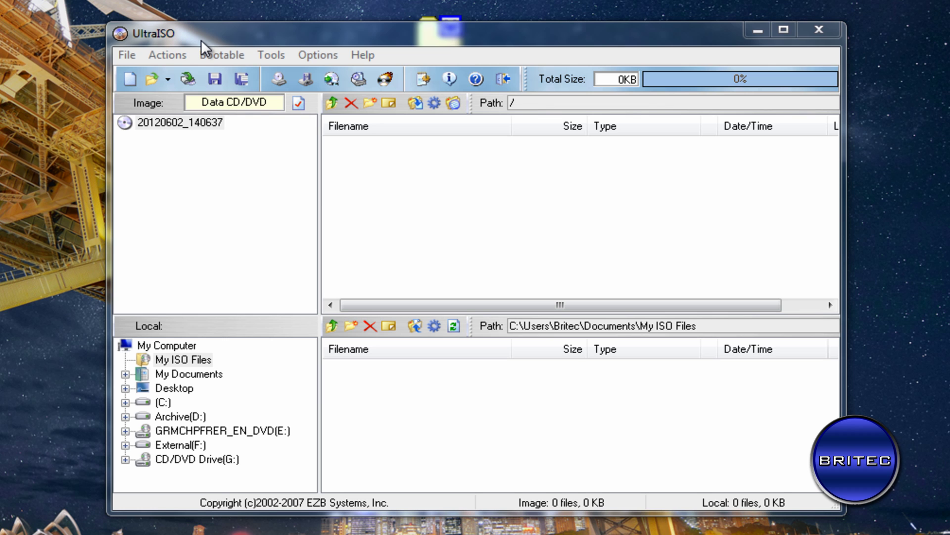
pyautogui.click(128, 55)
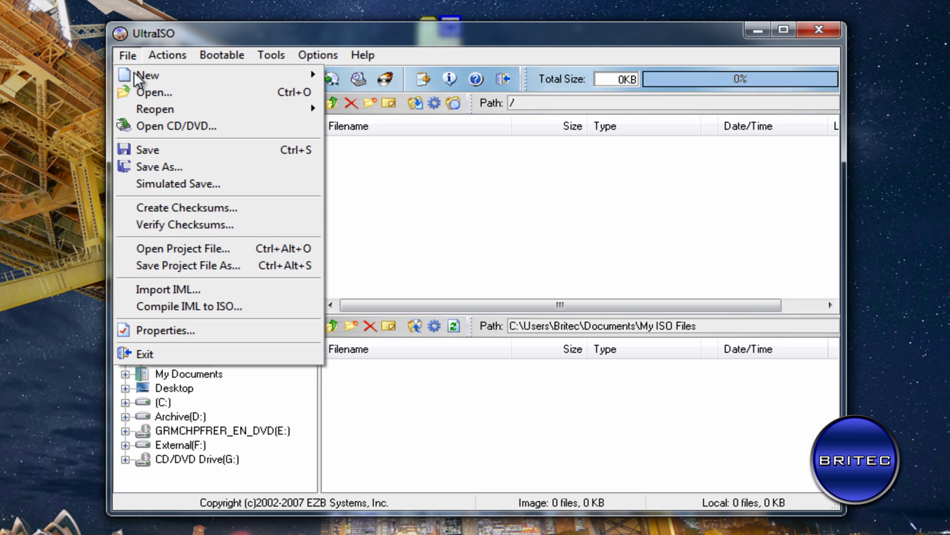
pyautogui.click(138, 92)
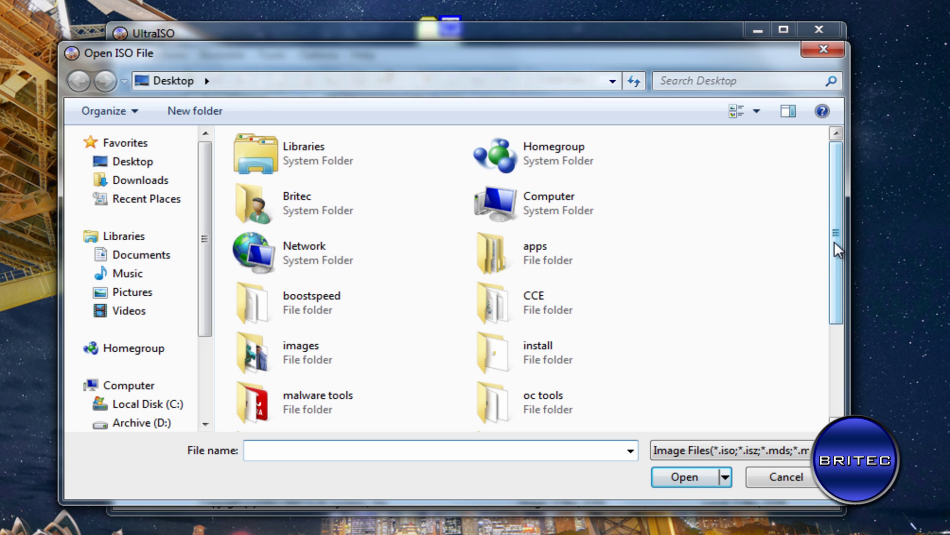
pyautogui.moveTo(835, 242); pyautogui.dragTo(836, 349)
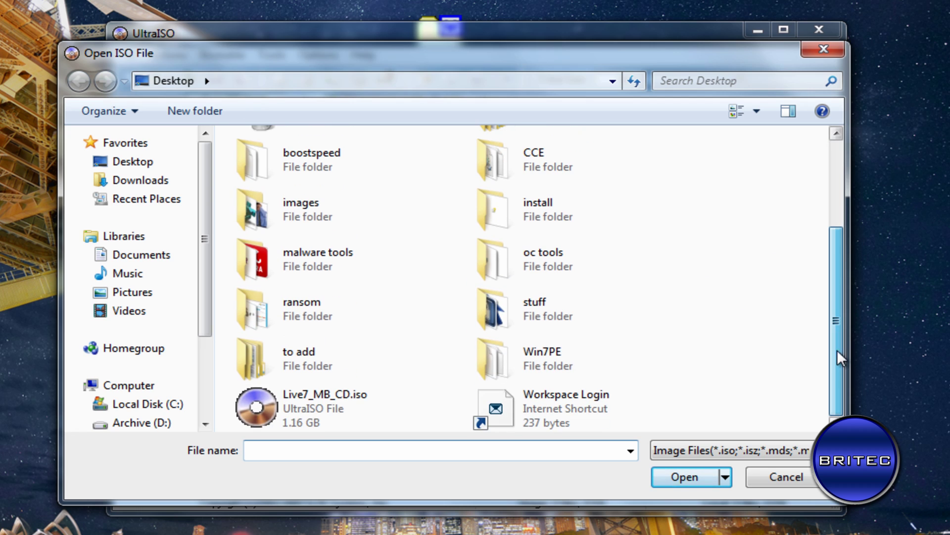
pyautogui.click(302, 402)
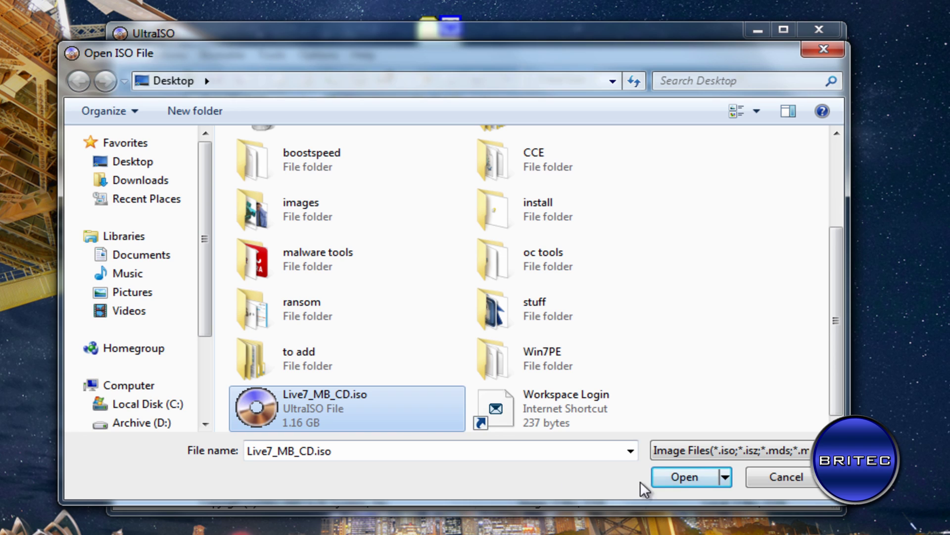
pyautogui.click(682, 479)
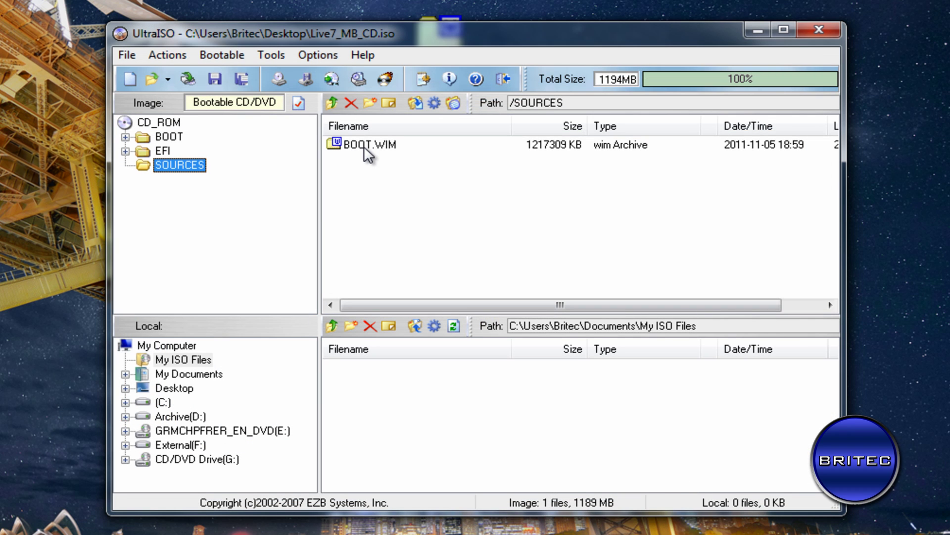
# Step: Delete BOOT.WIM from the ISO's SOURCES folder and add the modified BOOT.WIM from C:\ in its place
pyautogui.click(163, 402)
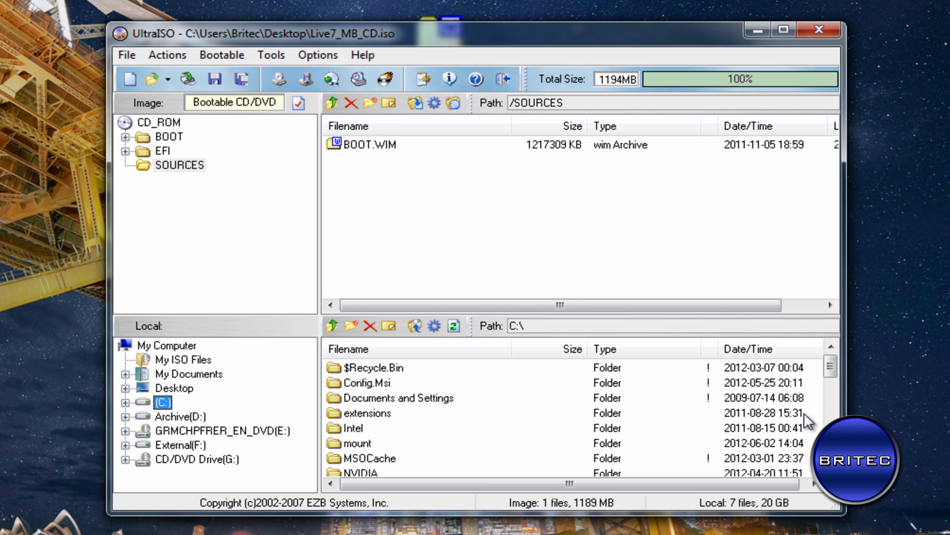
pyautogui.moveTo(832, 364); pyautogui.dragTo(830, 460)
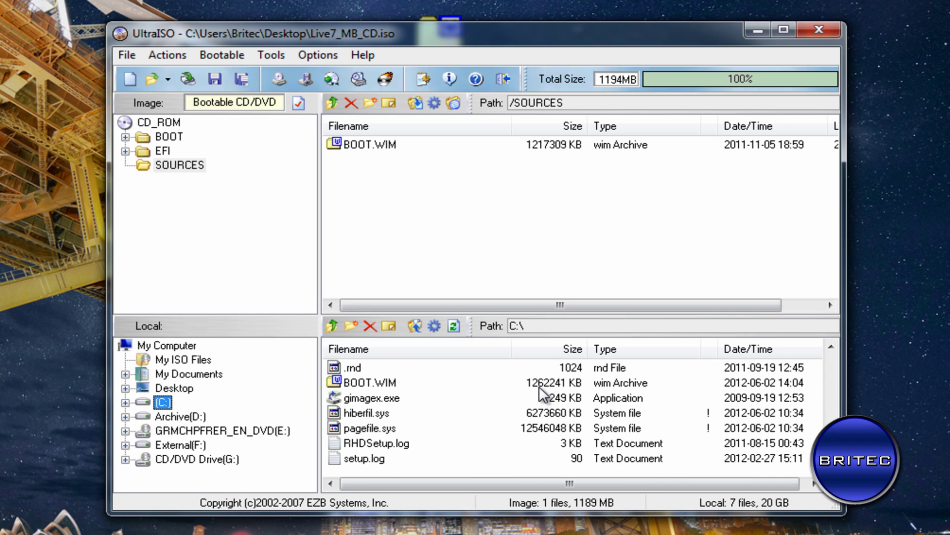
pyautogui.click(367, 383)
pyautogui.click(357, 142)
pyautogui.rightClick(357, 142)
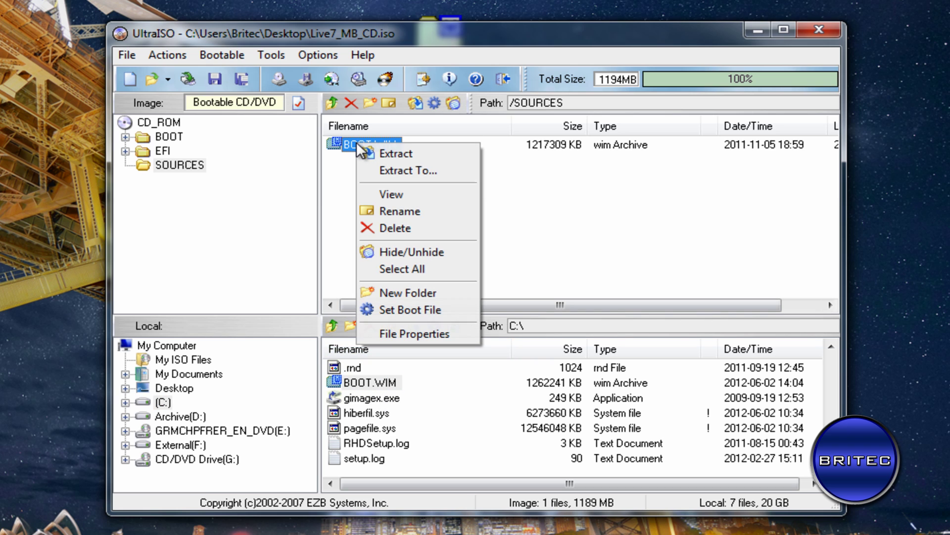
pyautogui.click(407, 228)
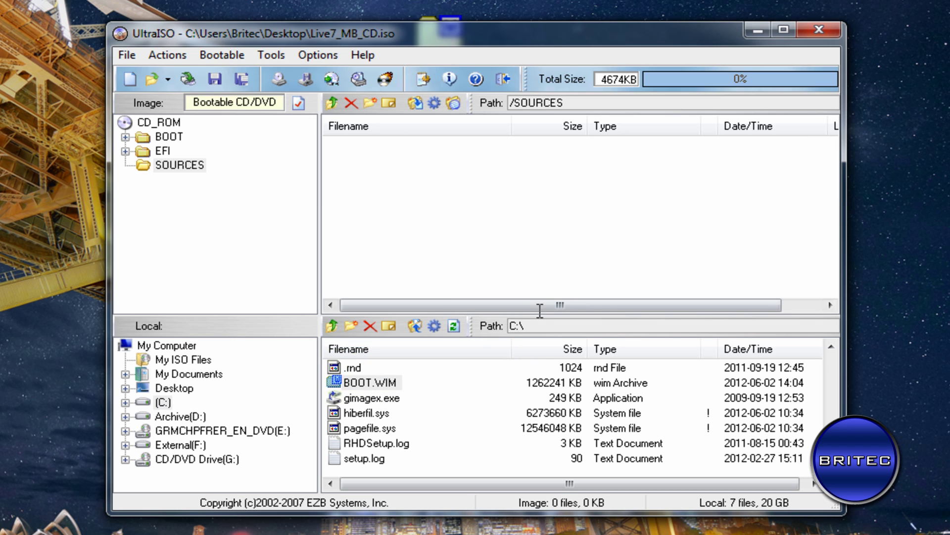
pyautogui.moveTo(357, 381); pyautogui.dragTo(412, 246)
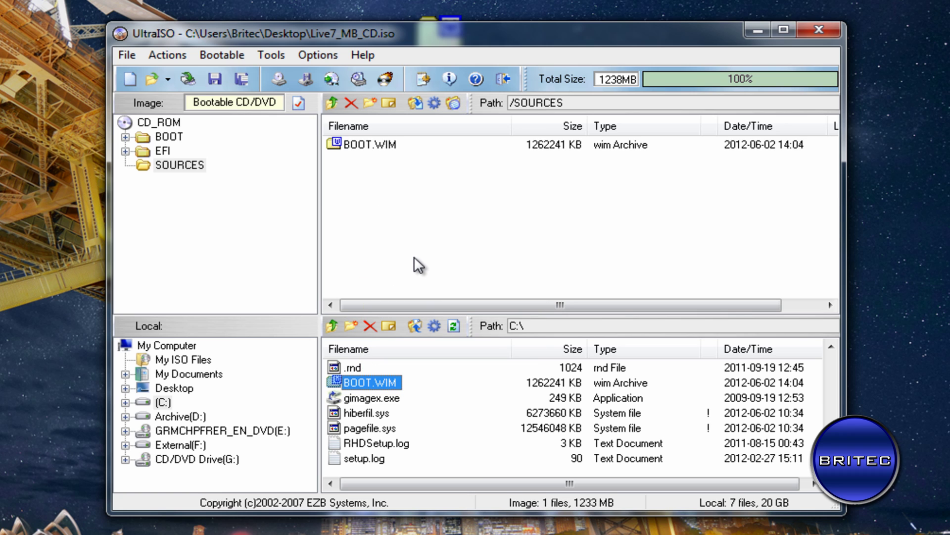
# Step: Save the updated Live7_MB_CD.iso with the replaced BOOT.WIM and close UltraISO
pyautogui.click(120, 57)
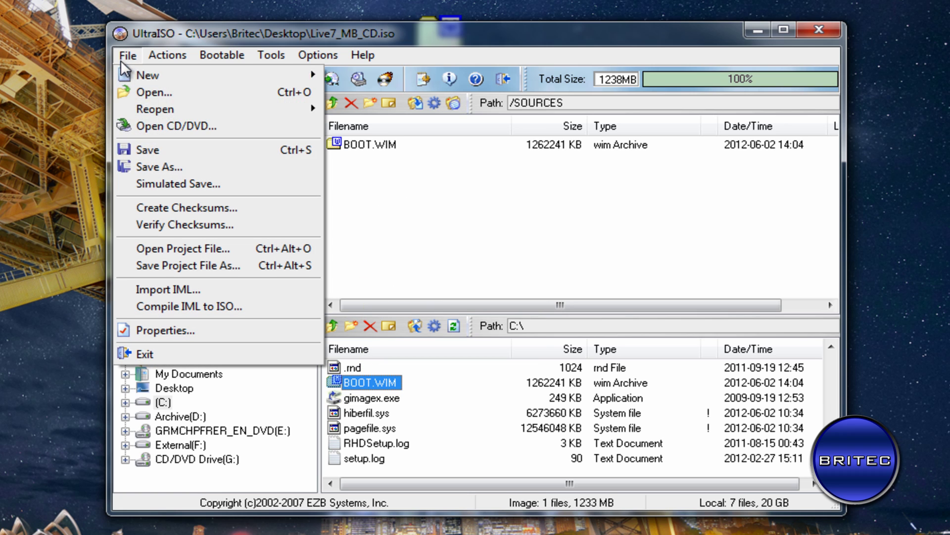
pyautogui.click(134, 150)
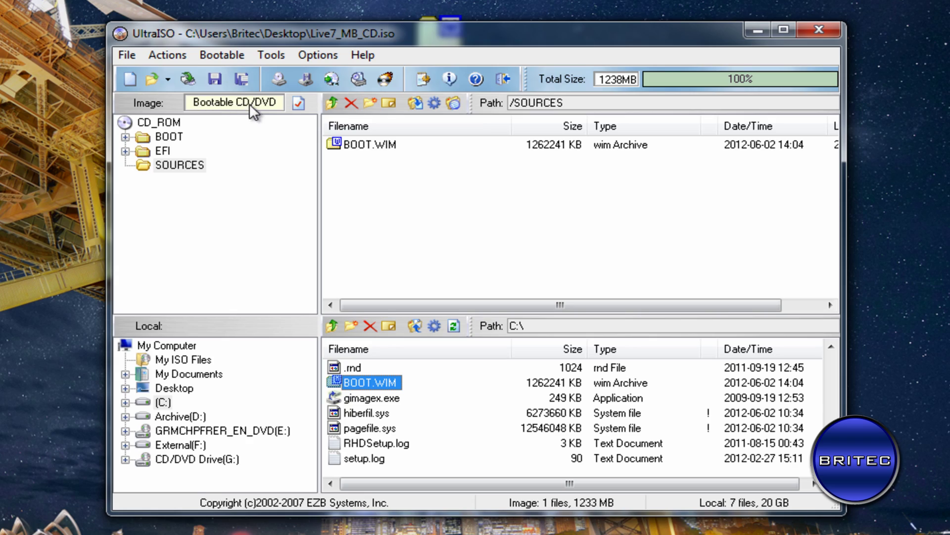
pyautogui.click(818, 30)
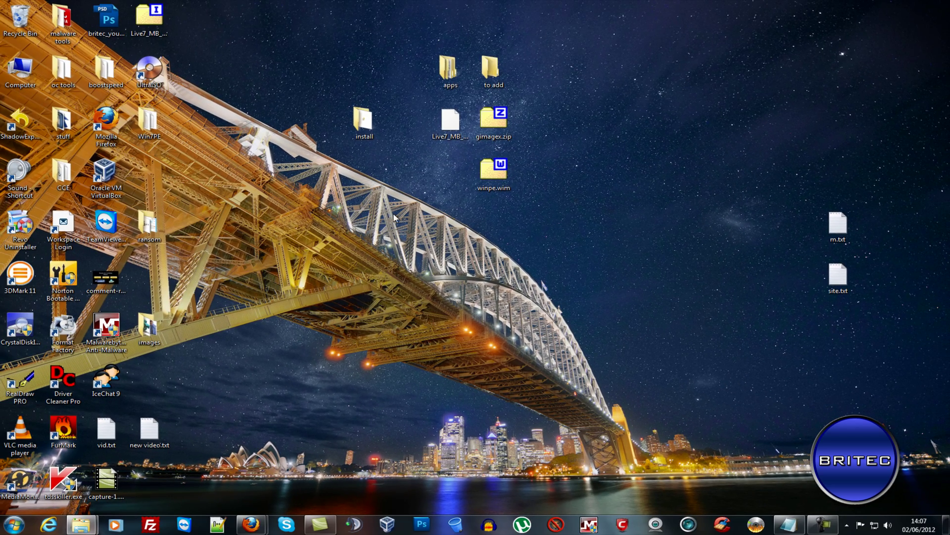
# Step: Move Live7_MB_CD.iso beside winpe.wim on the desktop and delete the backup file Live7_MB_CD.iso.uibak
pyautogui.moveTo(149, 18); pyautogui.dragTo(449, 174)
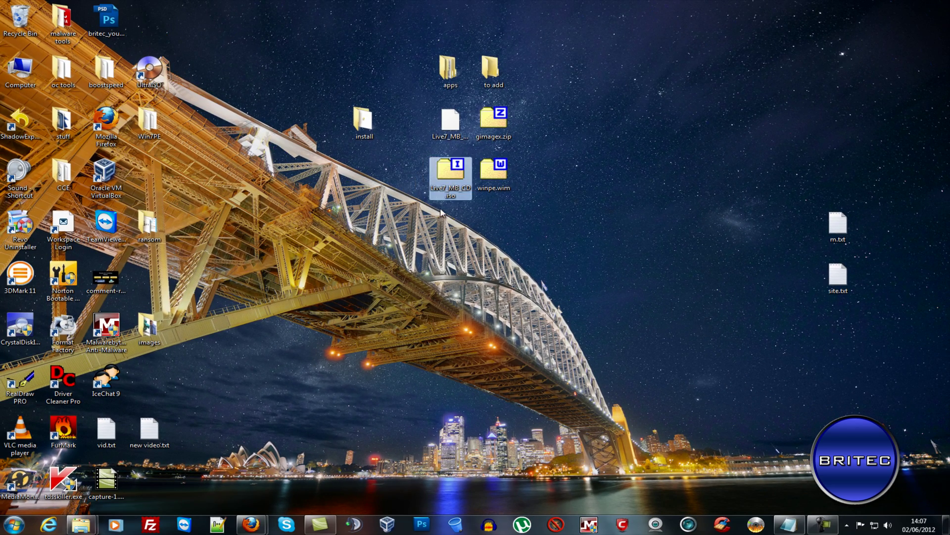
pyautogui.click(448, 126)
pyautogui.rightClick(448, 127)
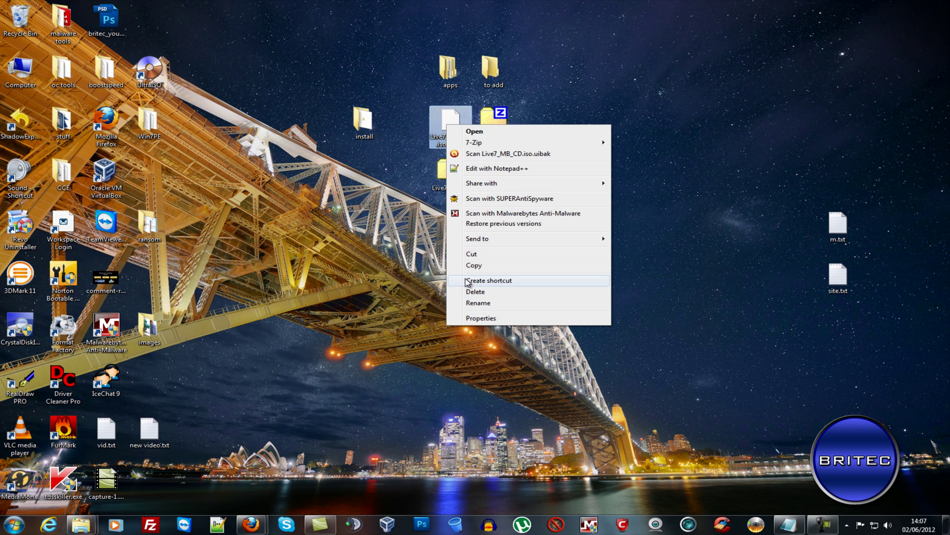
pyautogui.click(469, 296)
pyautogui.click(517, 304)
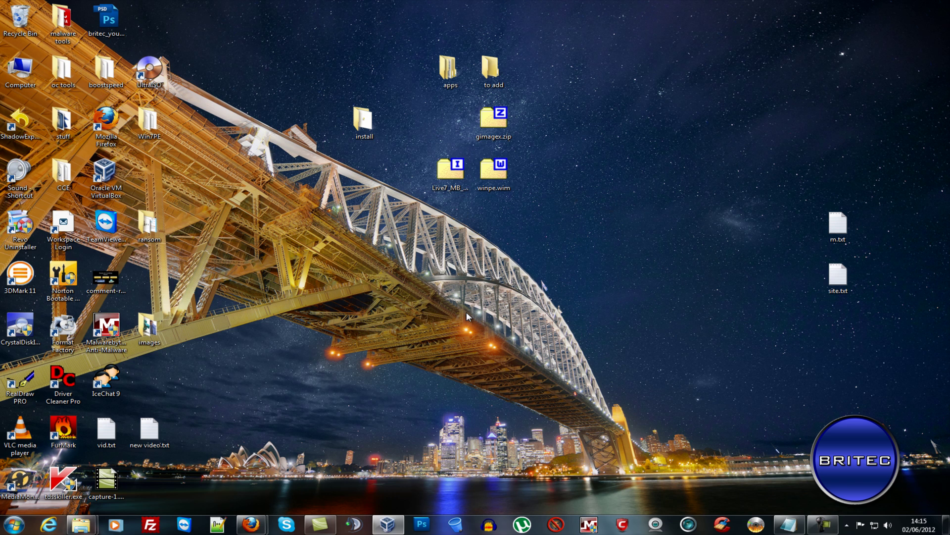